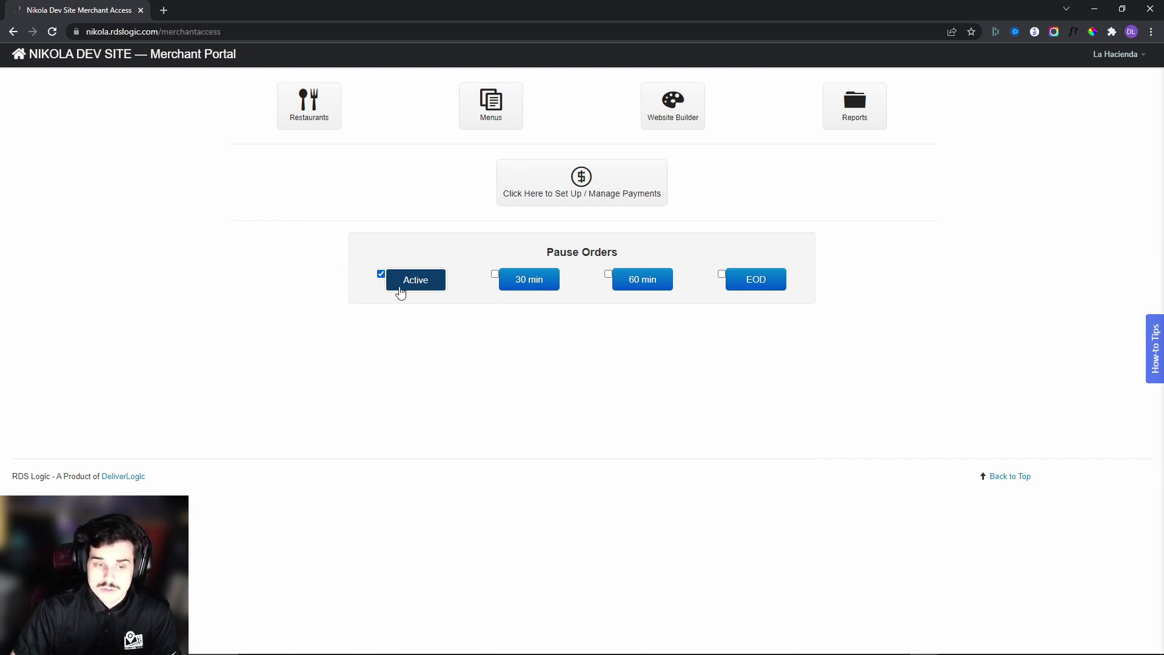
Switch Pause Orders to 30 min, 60 min and EOD in turn, and set it back to Active.
click(539, 282)
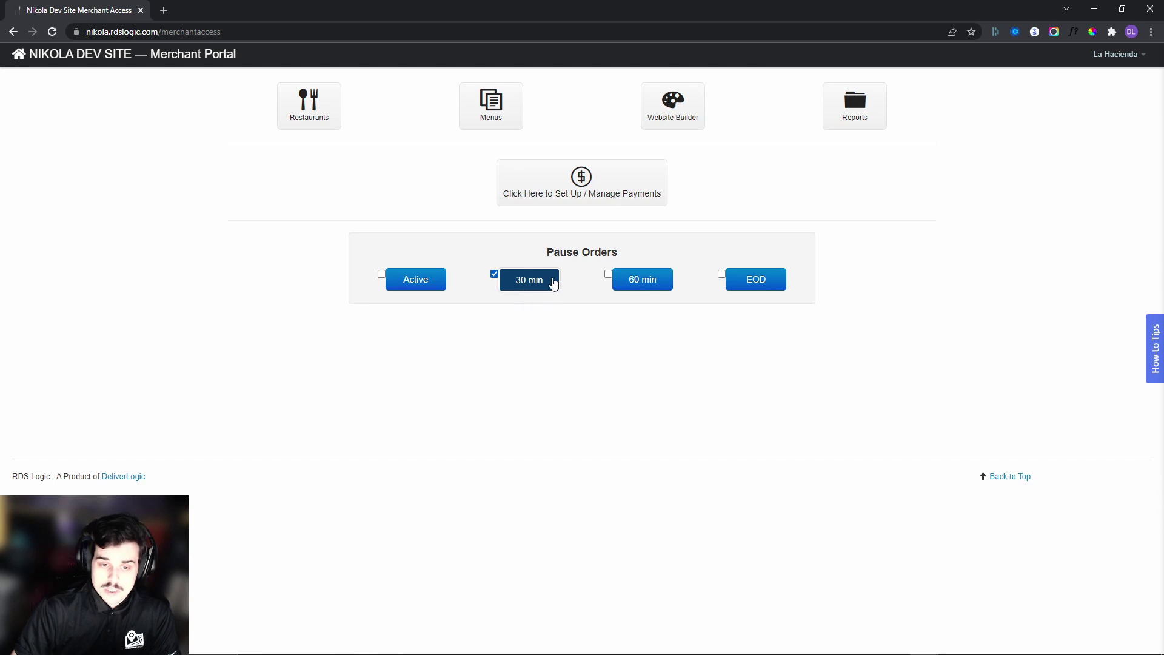
click(626, 277)
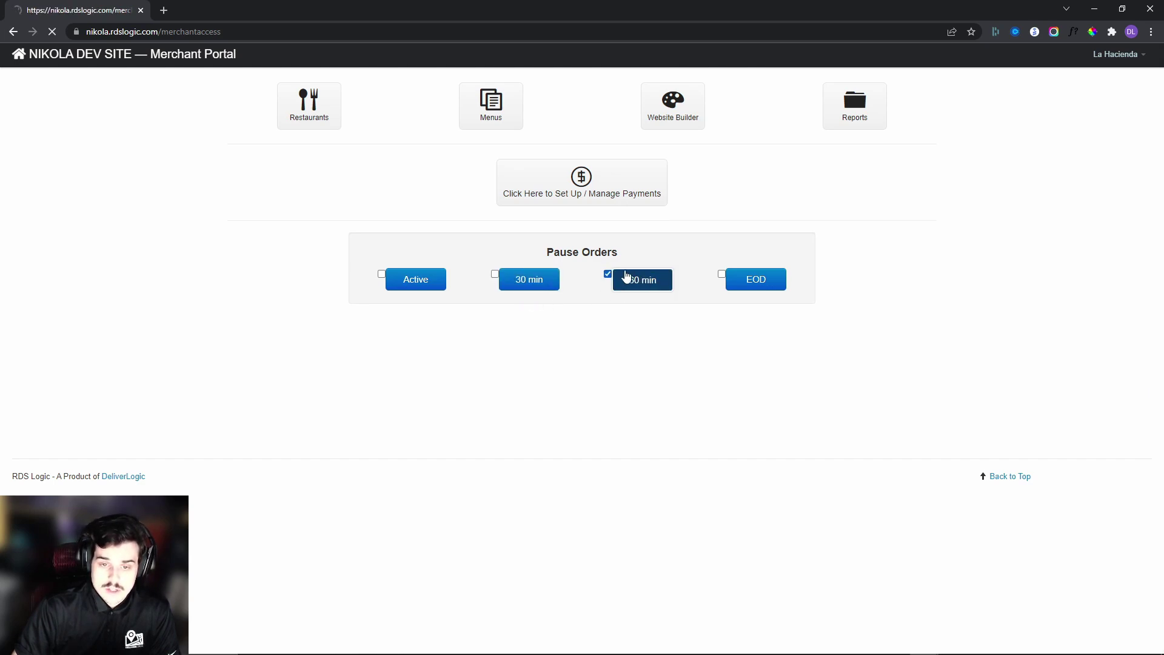
click(744, 285)
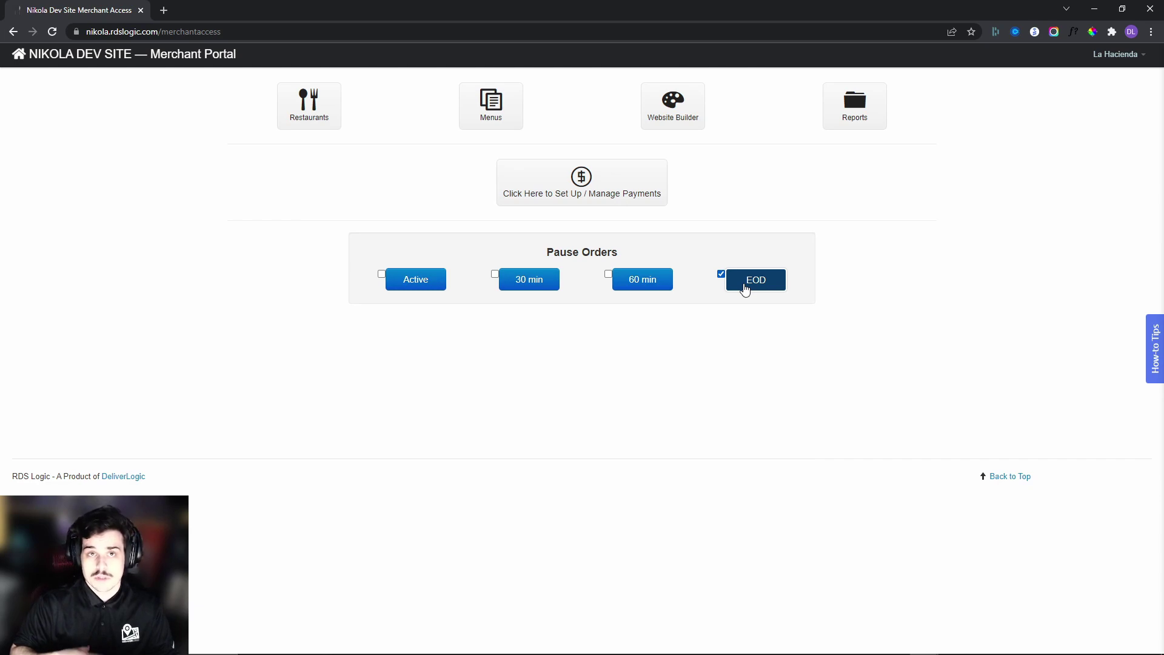
click(409, 286)
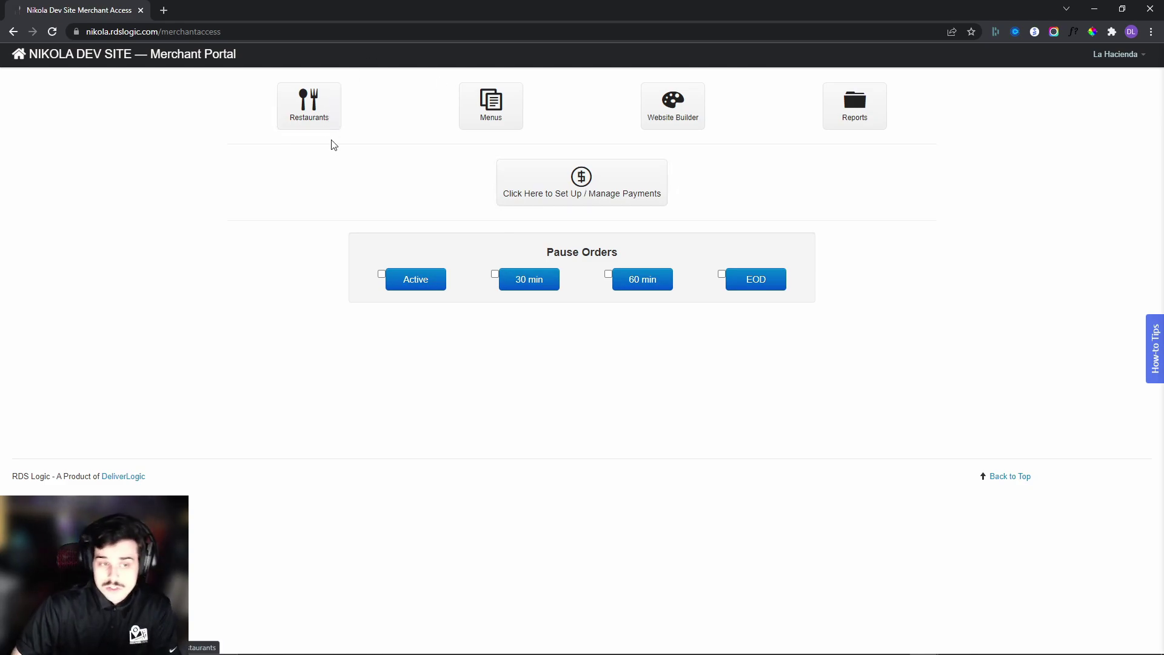
Open the restaurant editing page for La Hacienda and review its pause options and basic info fields.
click(320, 129)
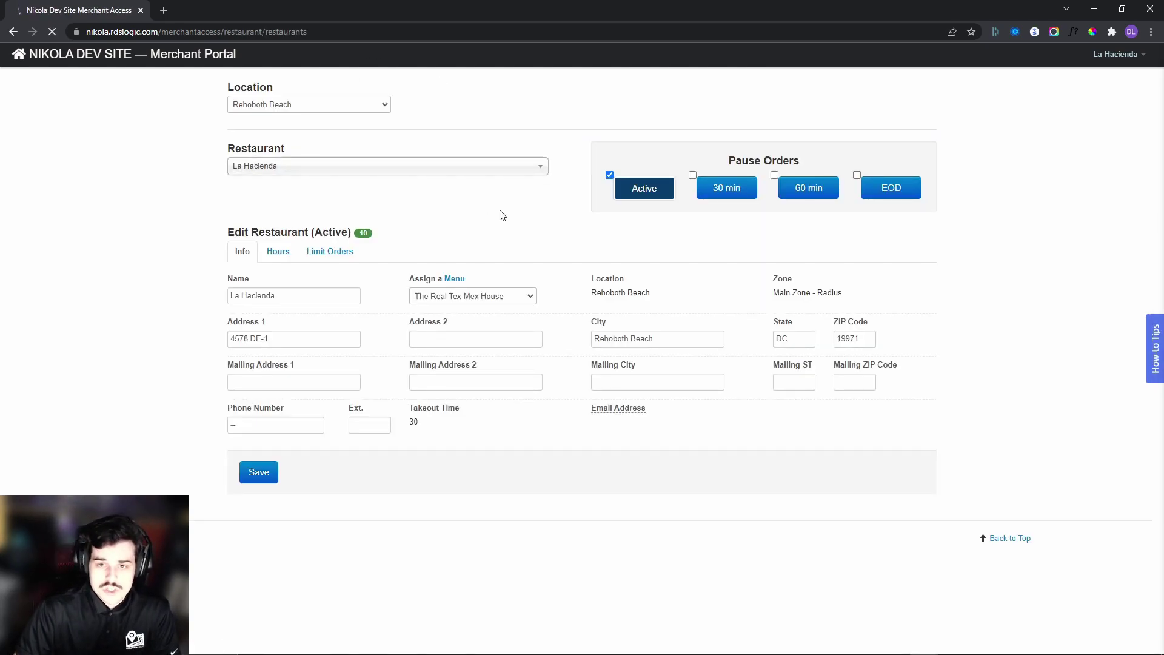
triple_click(760, 159)
click(760, 159)
drag(742, 160, 778, 160)
click(777, 160)
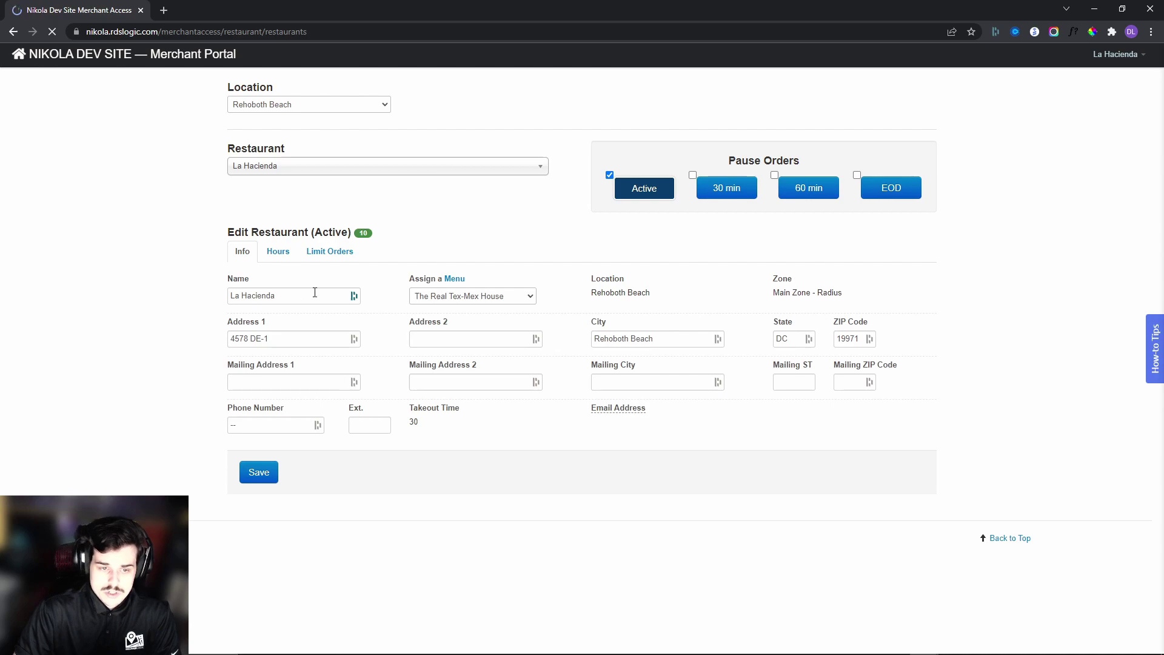
click(335, 296)
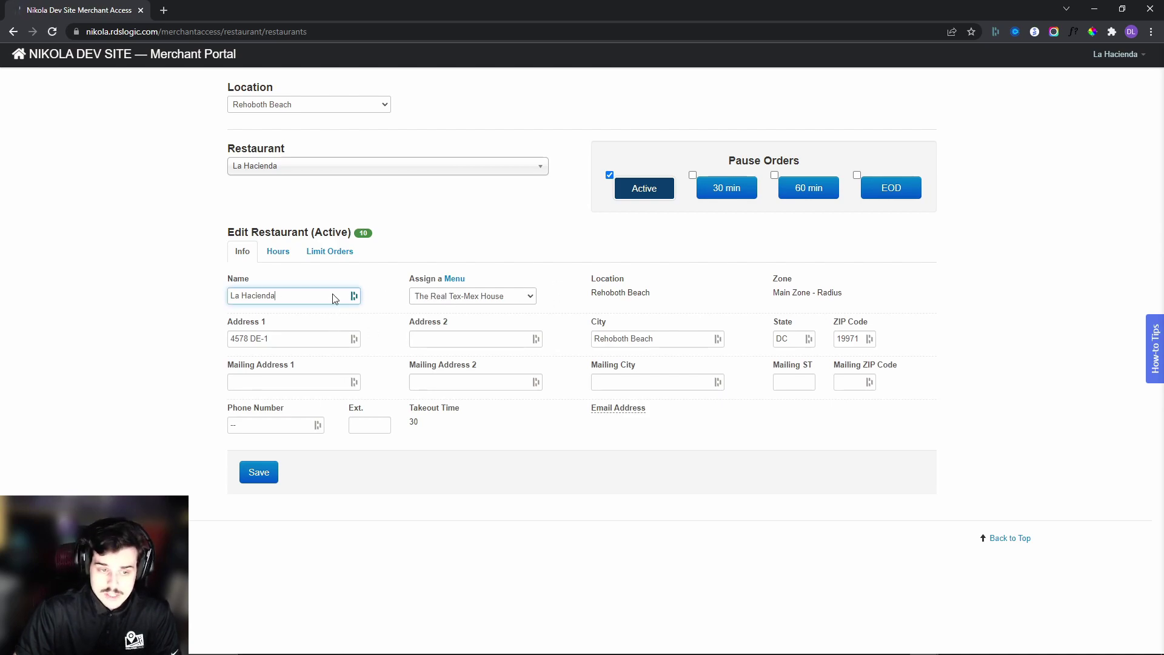
click(195, 320)
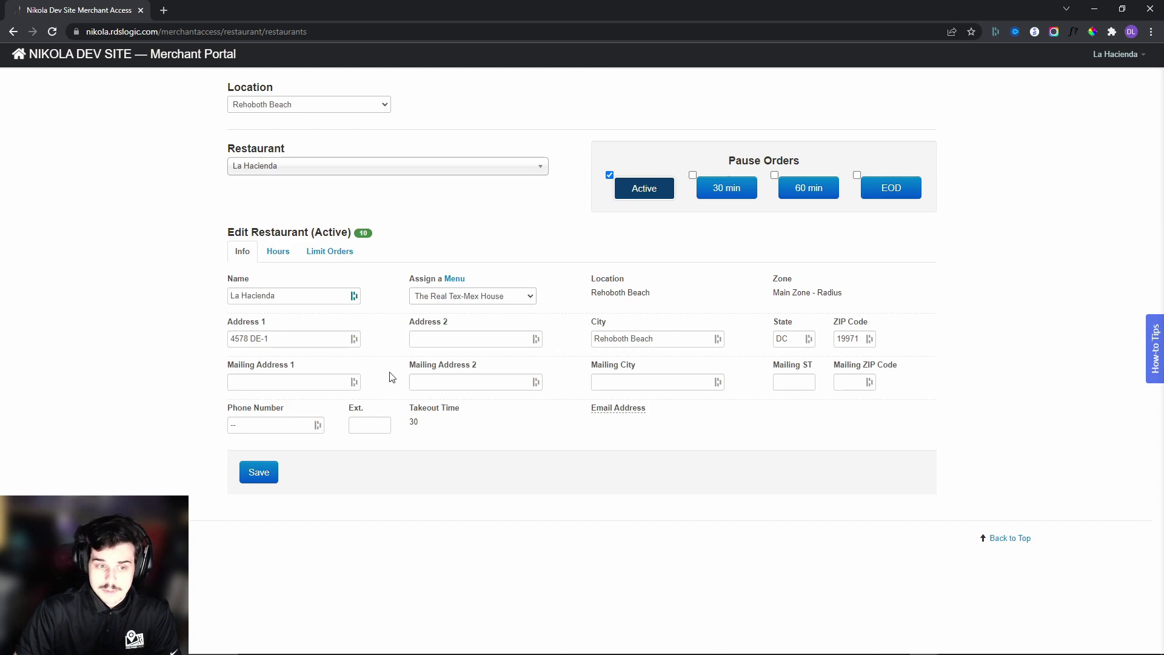
Open the restaurant's normal hours and set Sunday dinner to run from 8:45 PM to 11:30 PM.
click(287, 258)
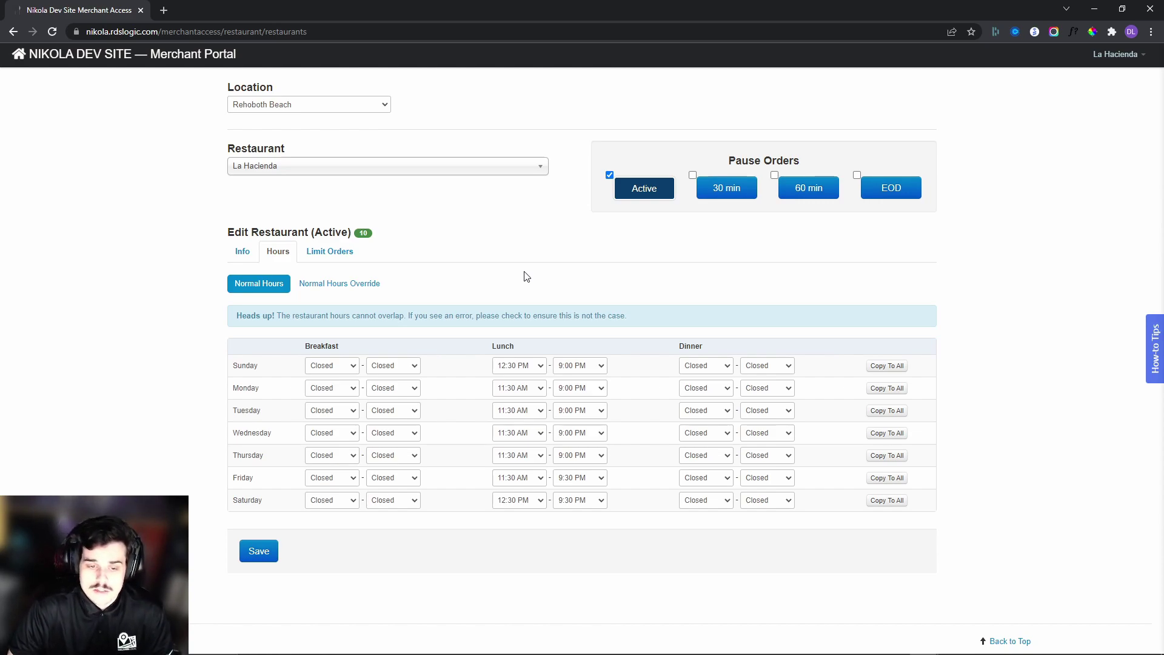
drag(658, 319, 279, 320)
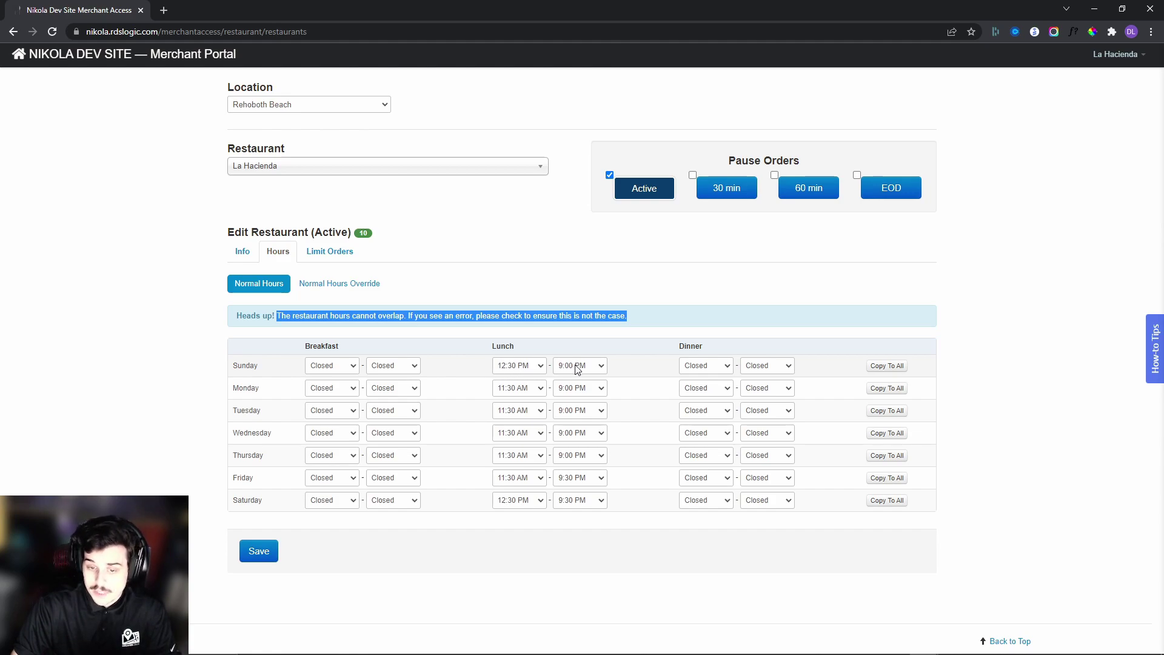
click(704, 367)
scroll(706, 452, down, 10)
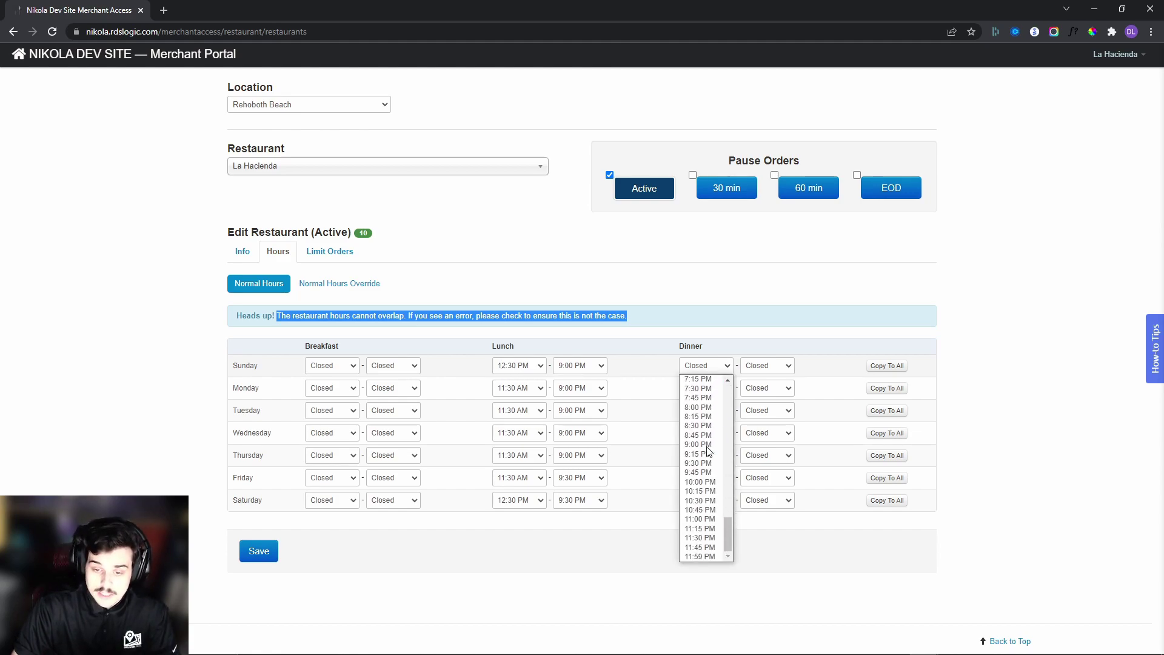
click(698, 435)
click(766, 365)
scroll(770, 460, down, 10)
scroll(773, 464, down, 10)
click(761, 537)
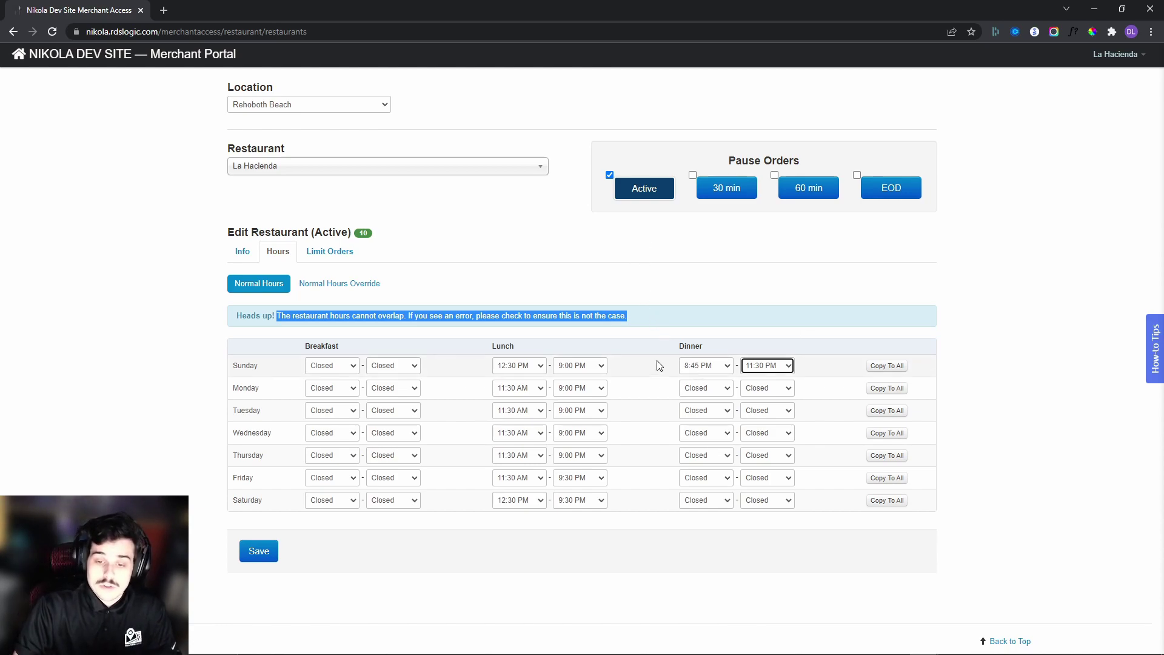
Set Sunday's lunch closing time to 4:00 PM and its dinner opening time to 4:00 PM.
click(587, 366)
scroll(567, 448, up, 3)
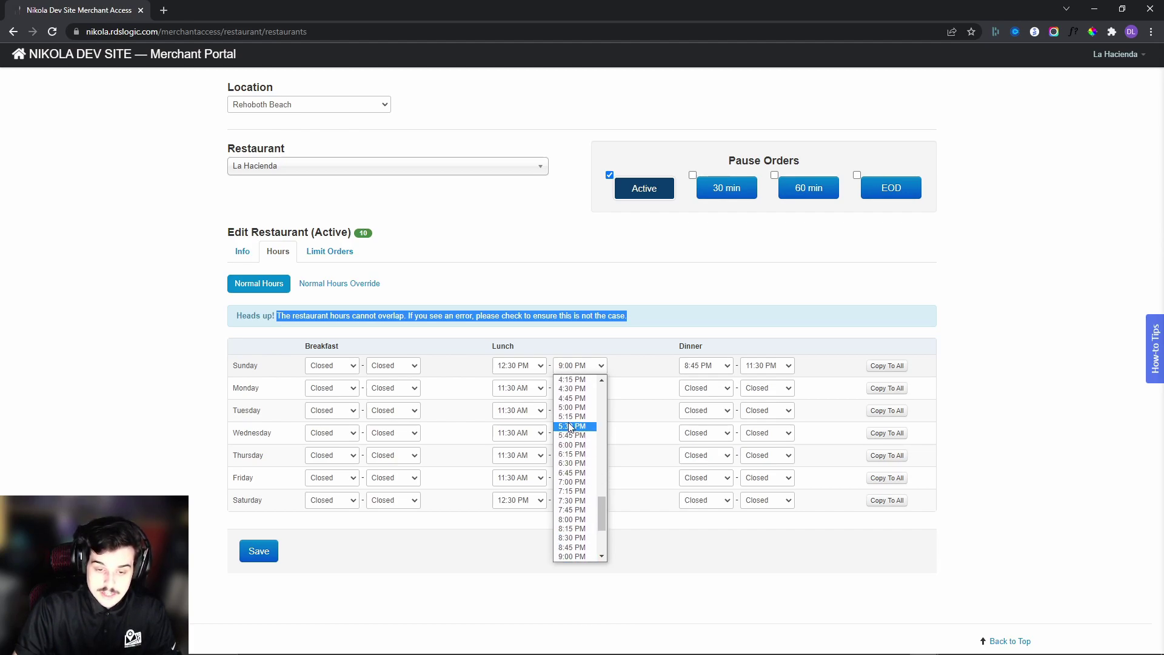
scroll(570, 437, up, 3)
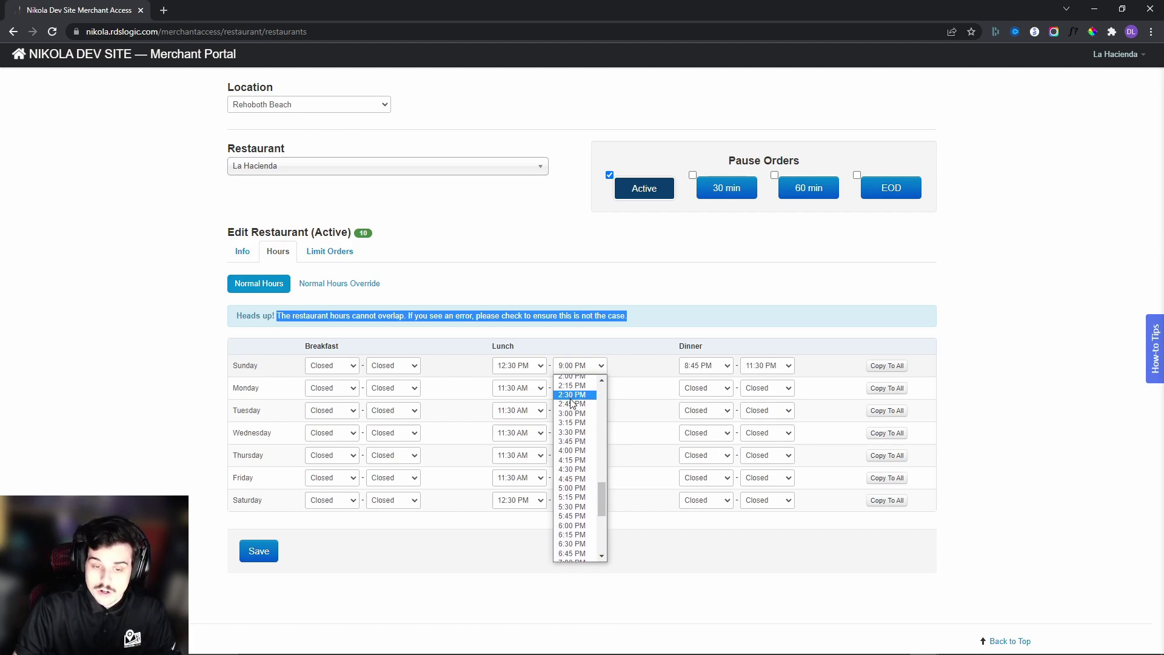
click(570, 451)
click(691, 365)
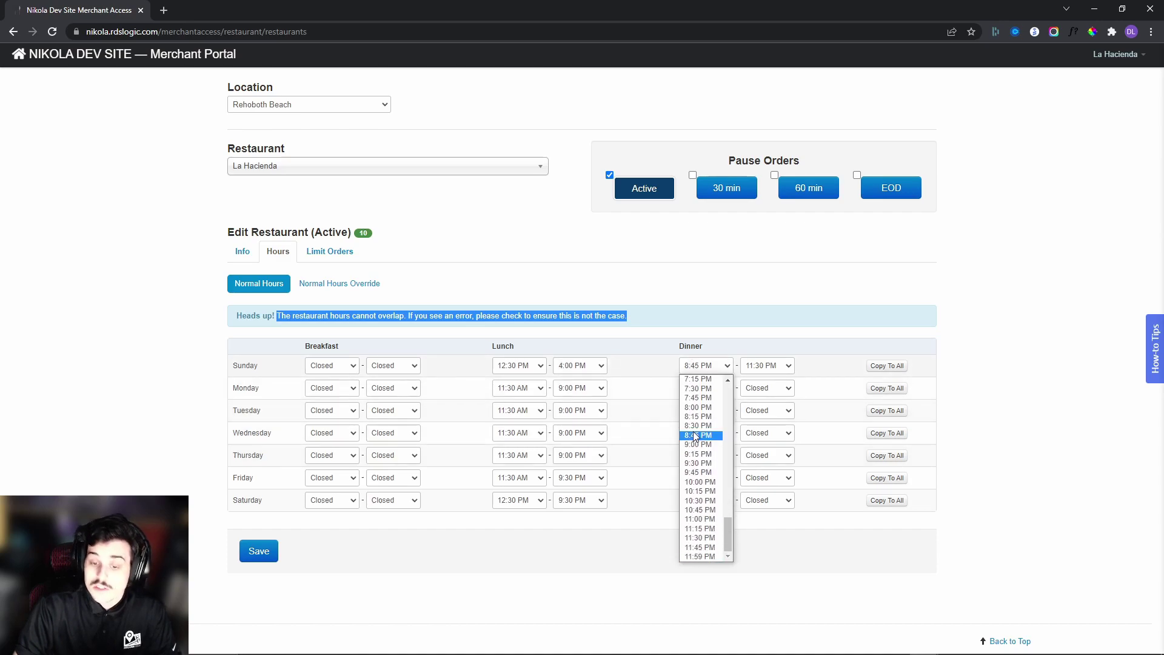
scroll(696, 436, up, 6)
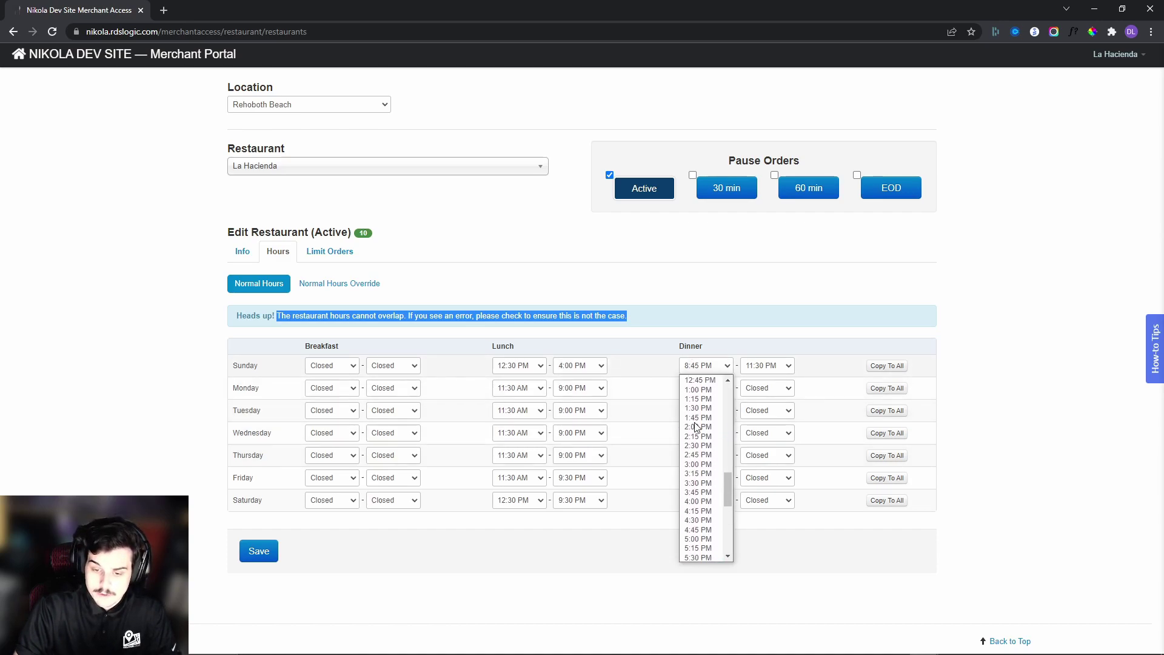
click(698, 504)
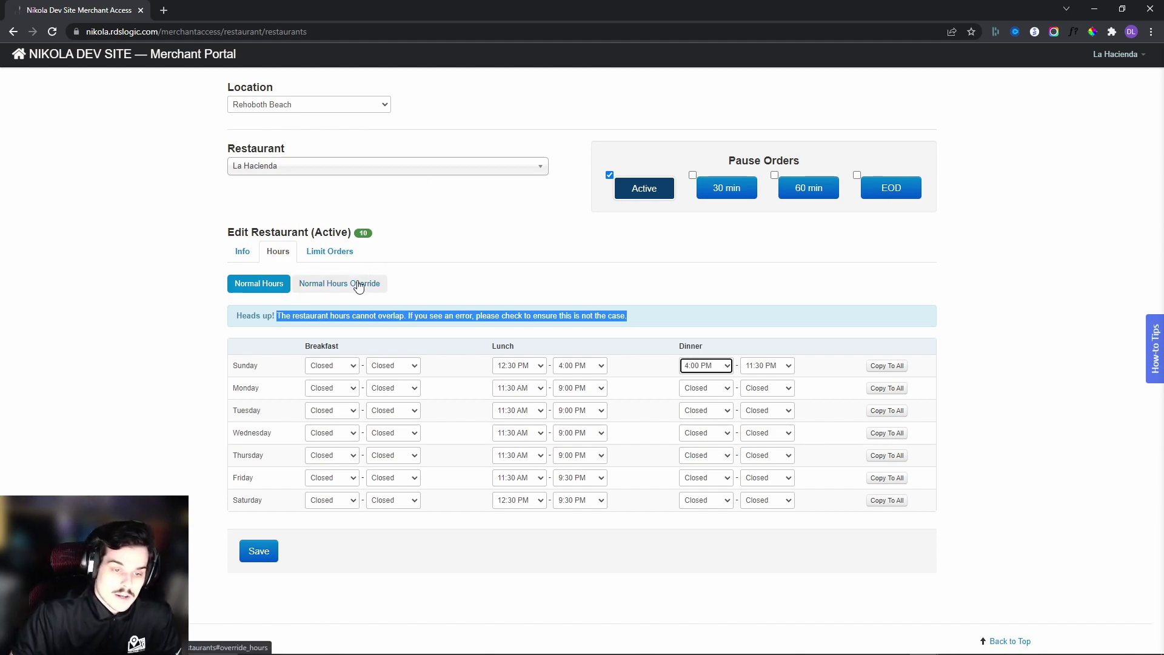
click(542, 286)
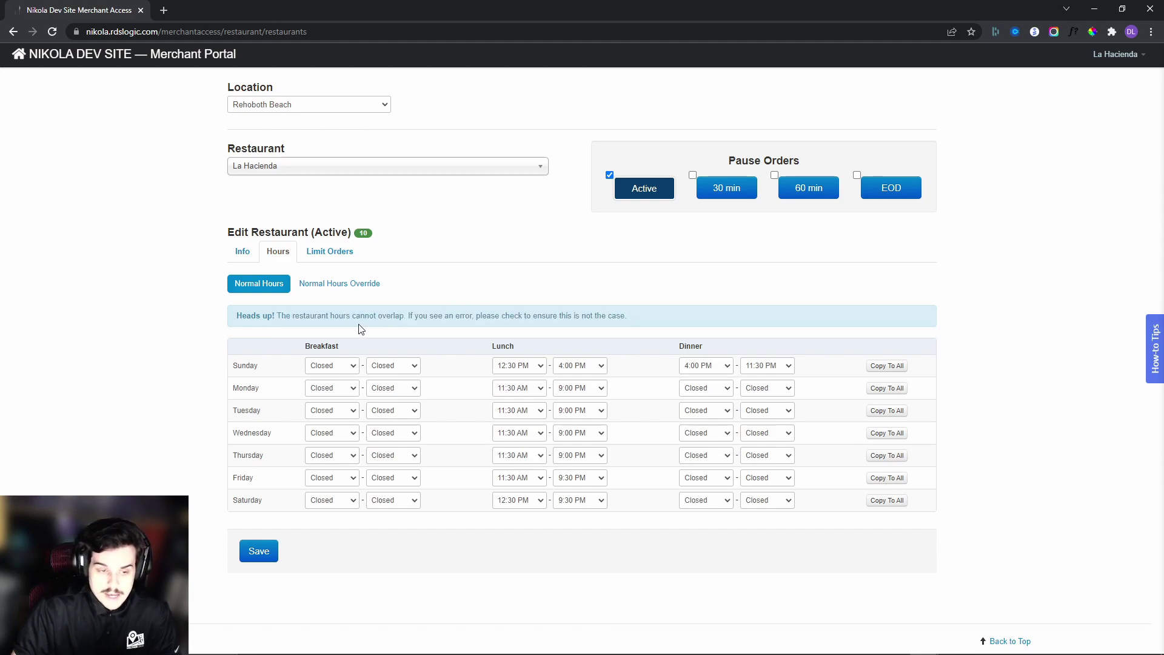
Open the normal hours override form and set the start date to 07/04/2022.
click(347, 296)
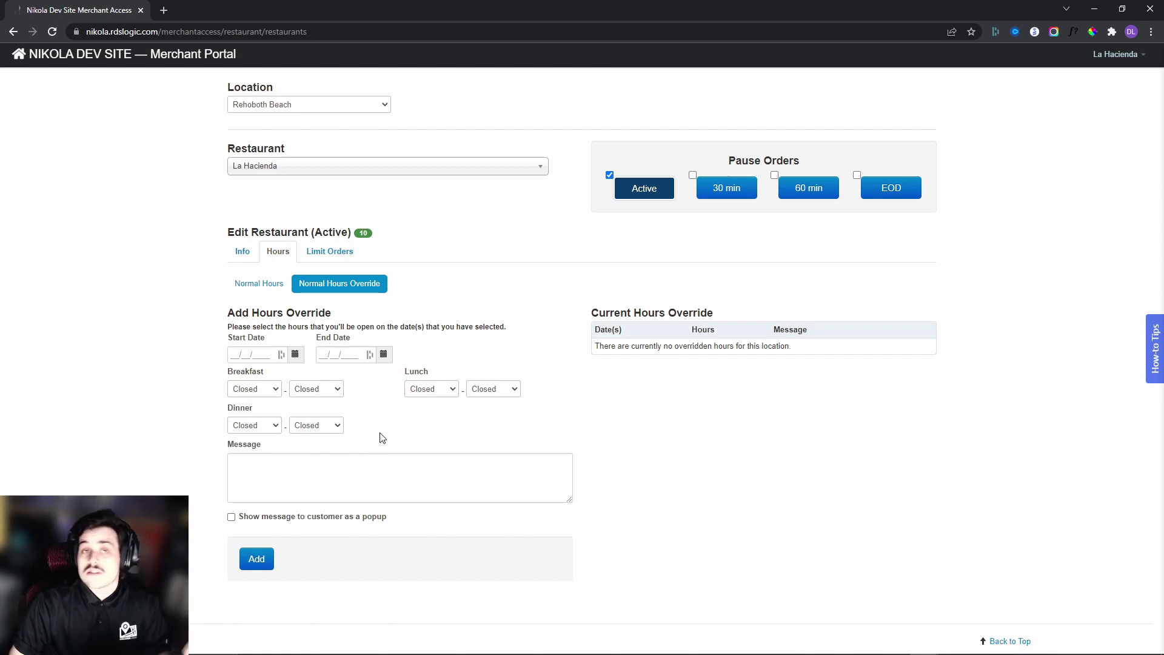
click(296, 357)
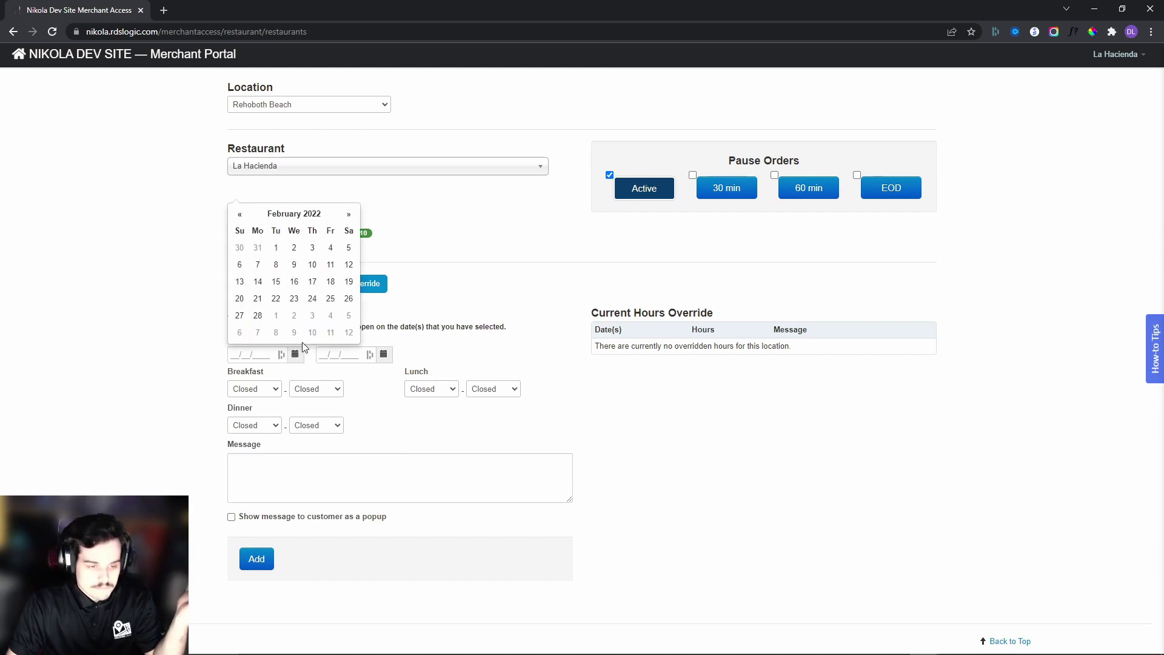
click(349, 214)
click(349, 214)
click(349, 214)
click(350, 214)
click(349, 215)
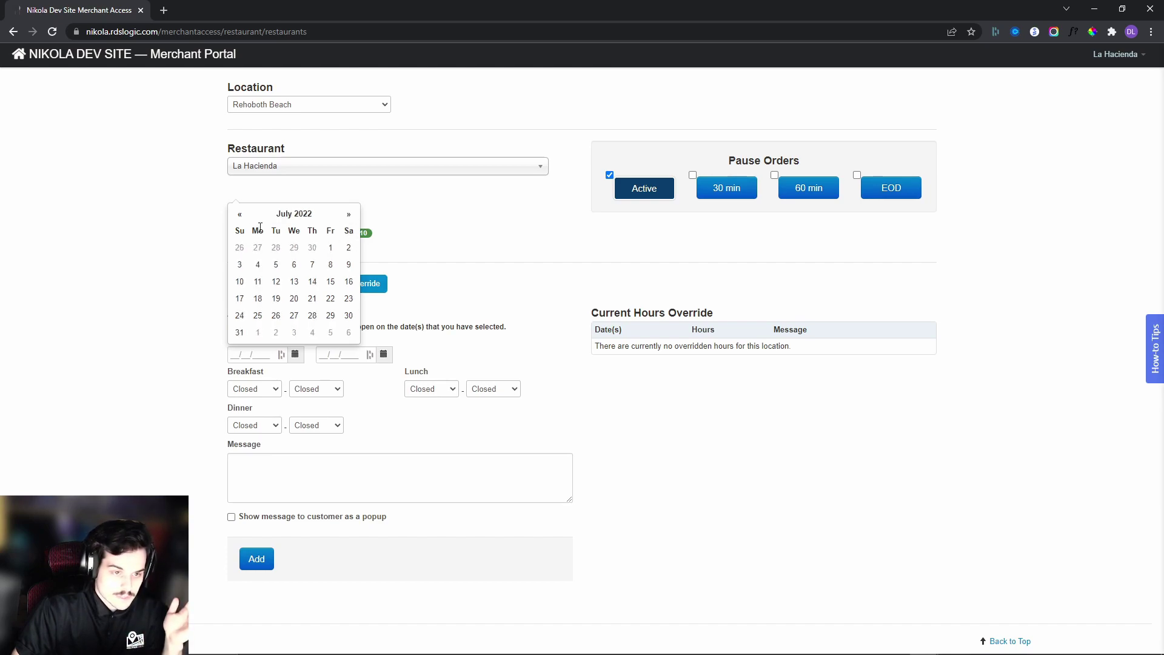
click(258, 266)
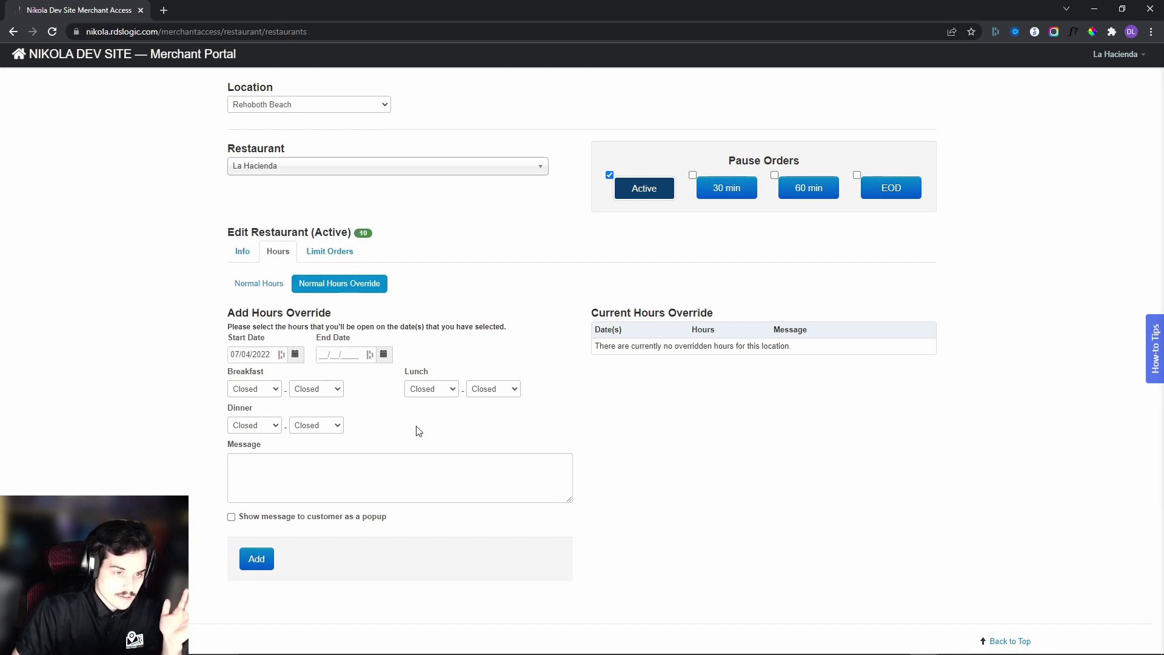
Set the end date of the hours override to 07/04/2022.
click(383, 355)
click(438, 218)
click(439, 216)
click(439, 216)
click(439, 216)
click(437, 216)
click(438, 216)
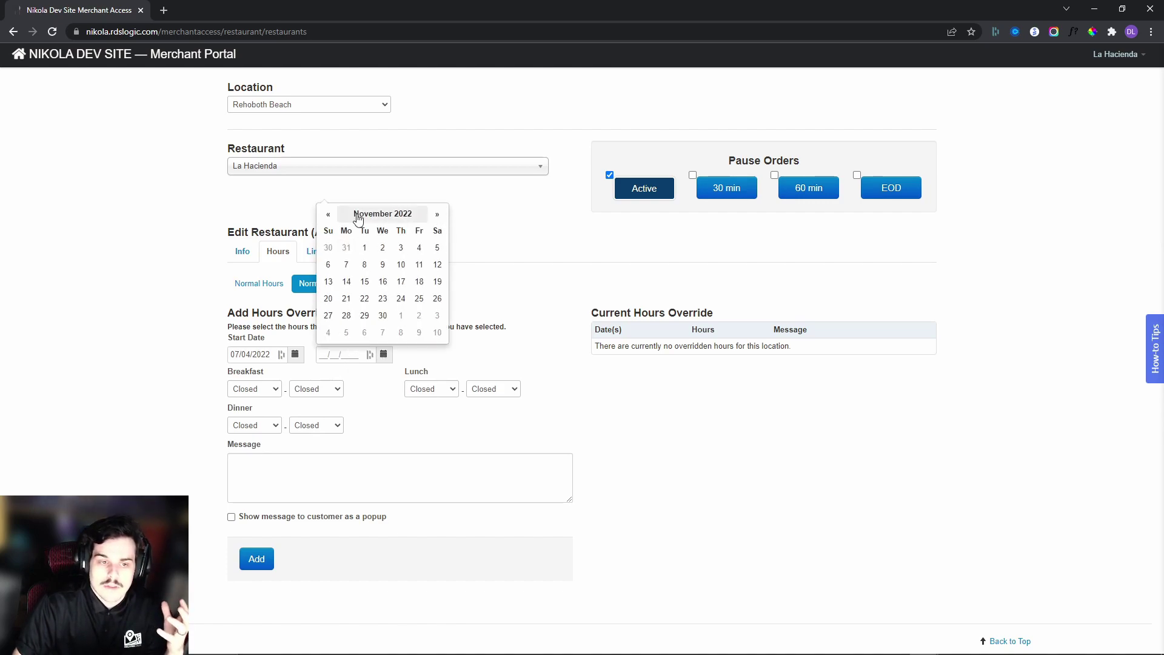
click(328, 214)
click(328, 214)
click(328, 214)
click(328, 215)
click(328, 215)
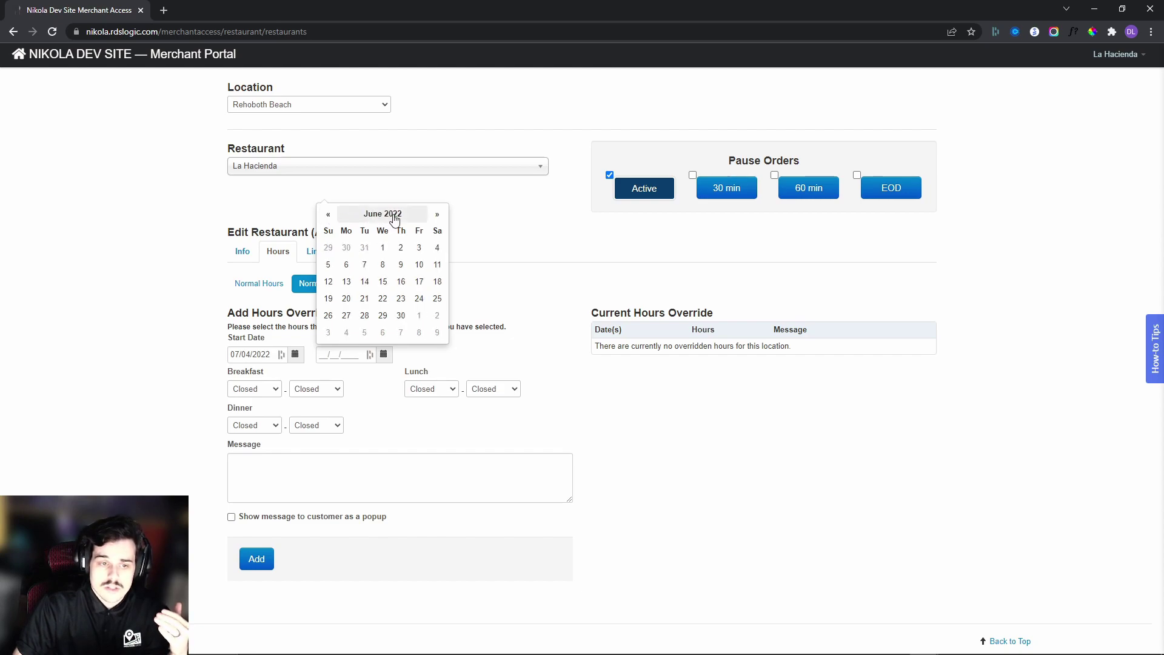
click(437, 215)
click(346, 265)
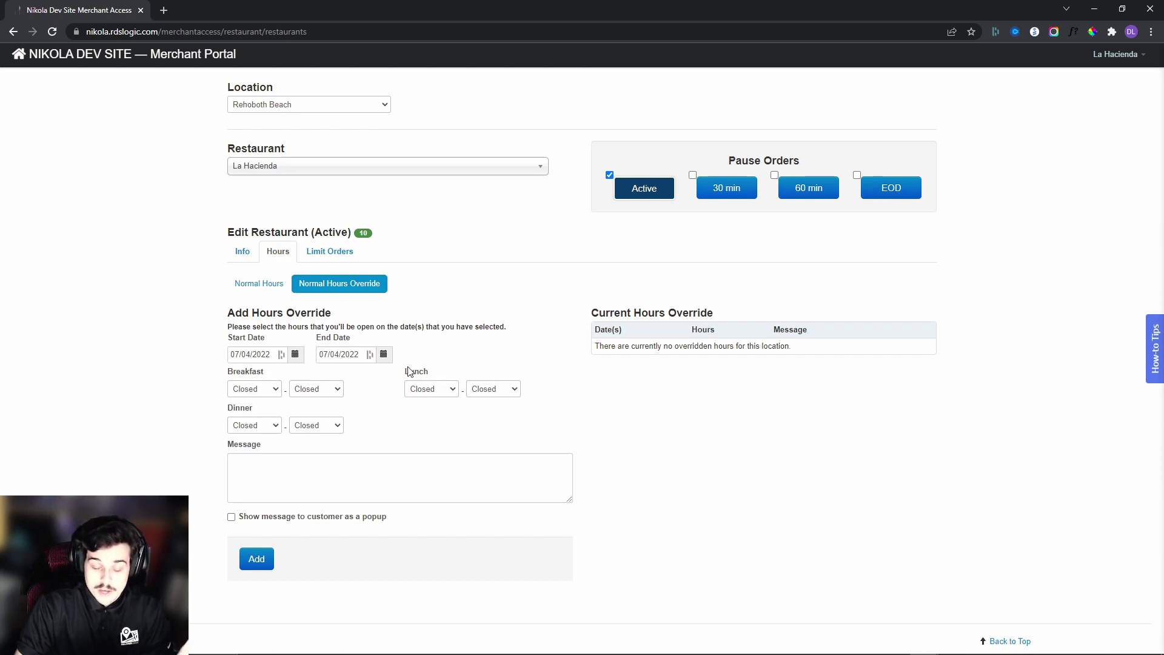
Set the override's lunch hours from 11:00 AM to 4:00 PM.
click(431, 391)
scroll(427, 427, down, 3)
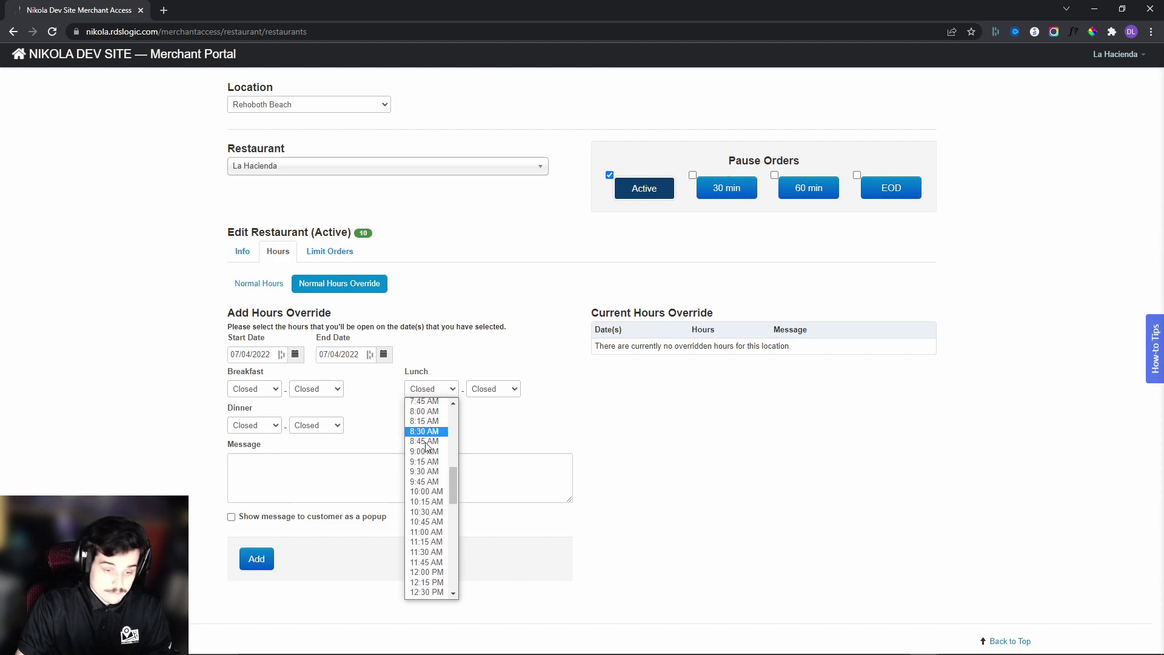
scroll(431, 512, down, 1)
scroll(431, 486, up, 1)
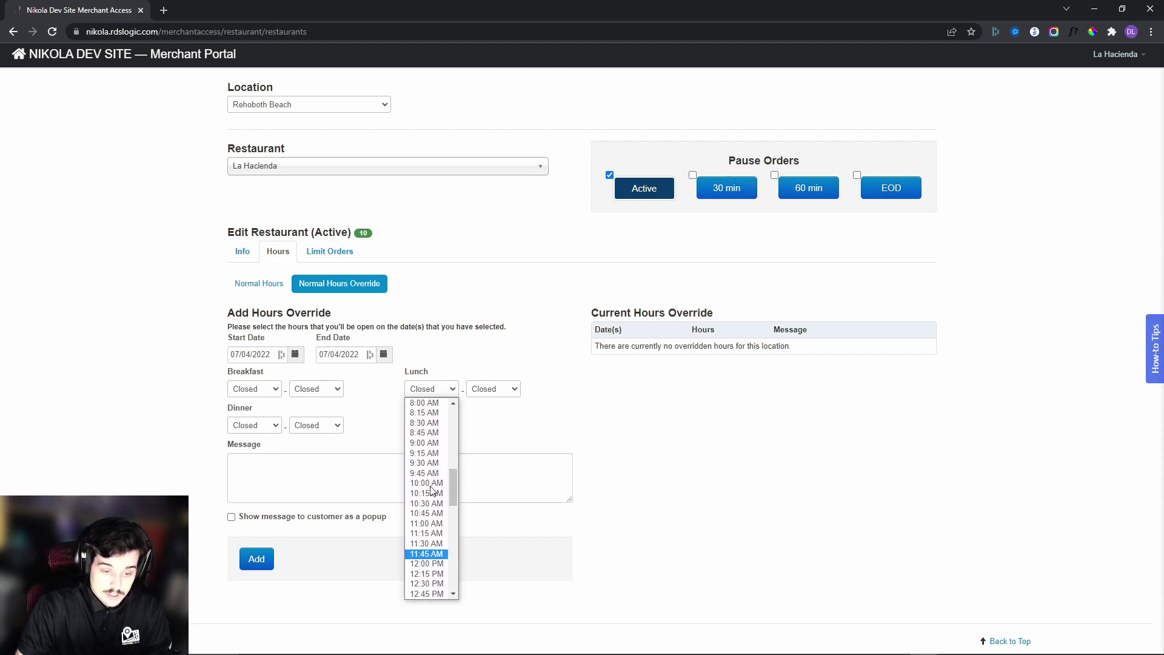
click(429, 531)
click(492, 389)
scroll(488, 472, down, 10)
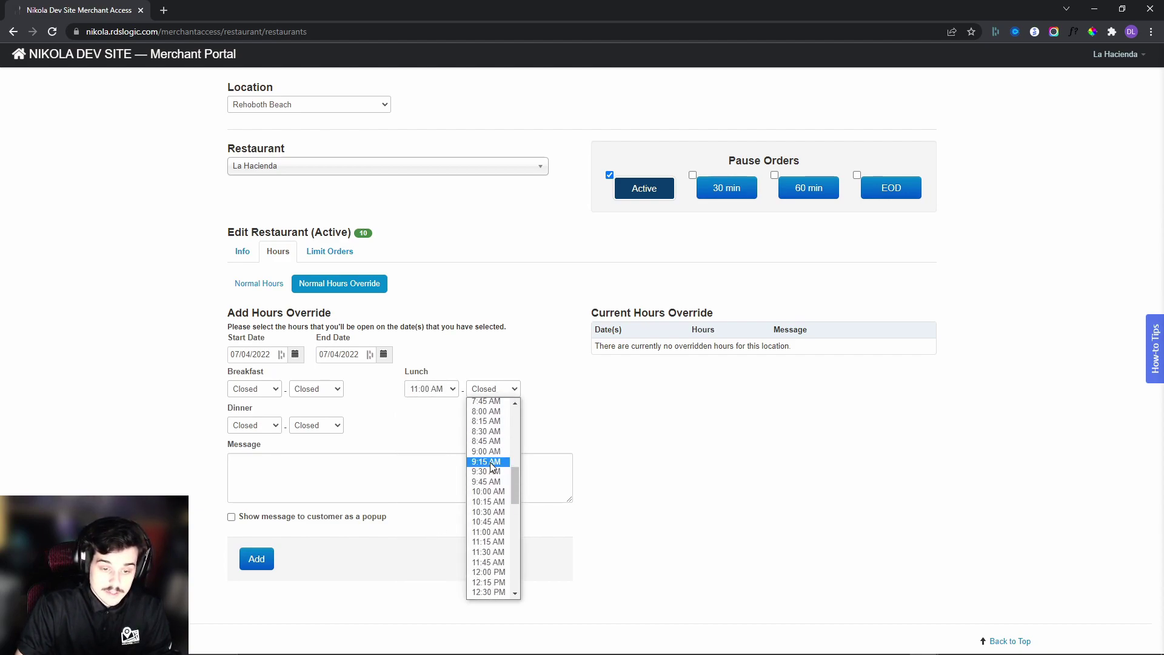
scroll(488, 472, up, 3)
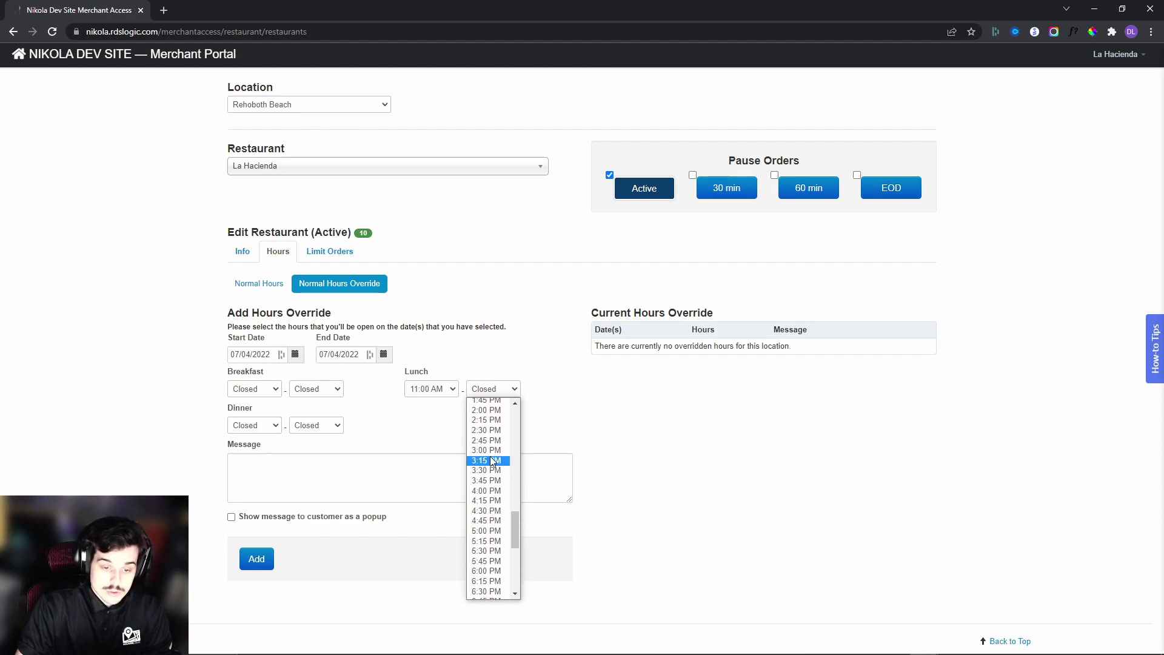
click(494, 492)
Enter the override message "Happy 4th of July, we will be closed for dinner, we hope to see your orders tomorrow for dinner time.".
click(372, 477)
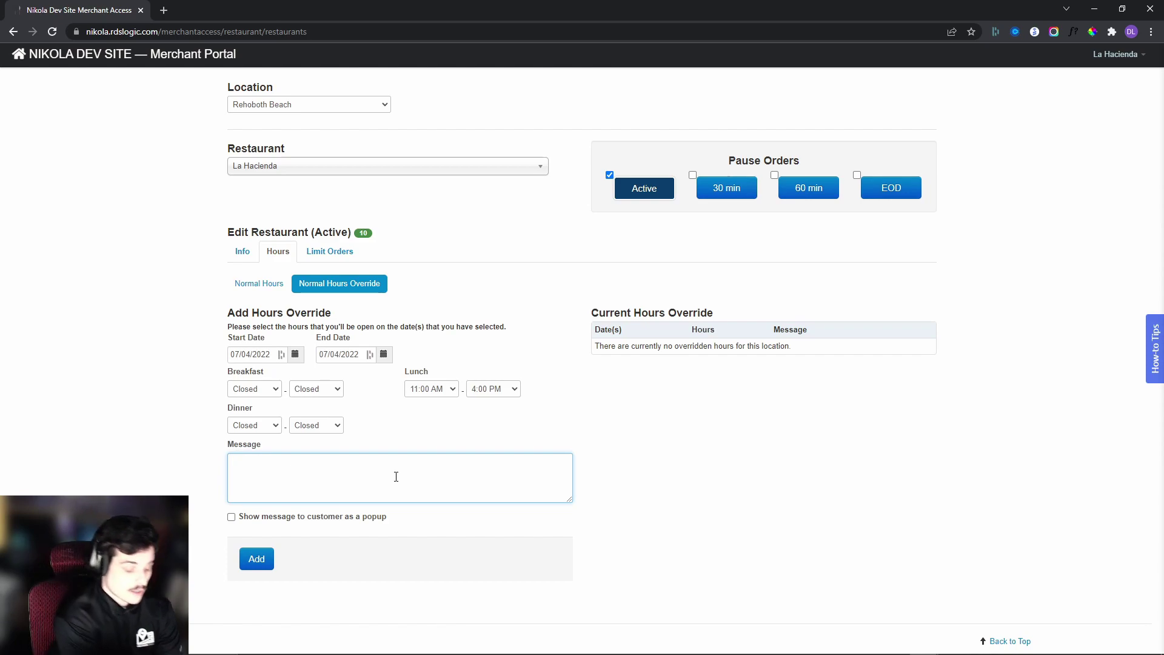
text(Happy)
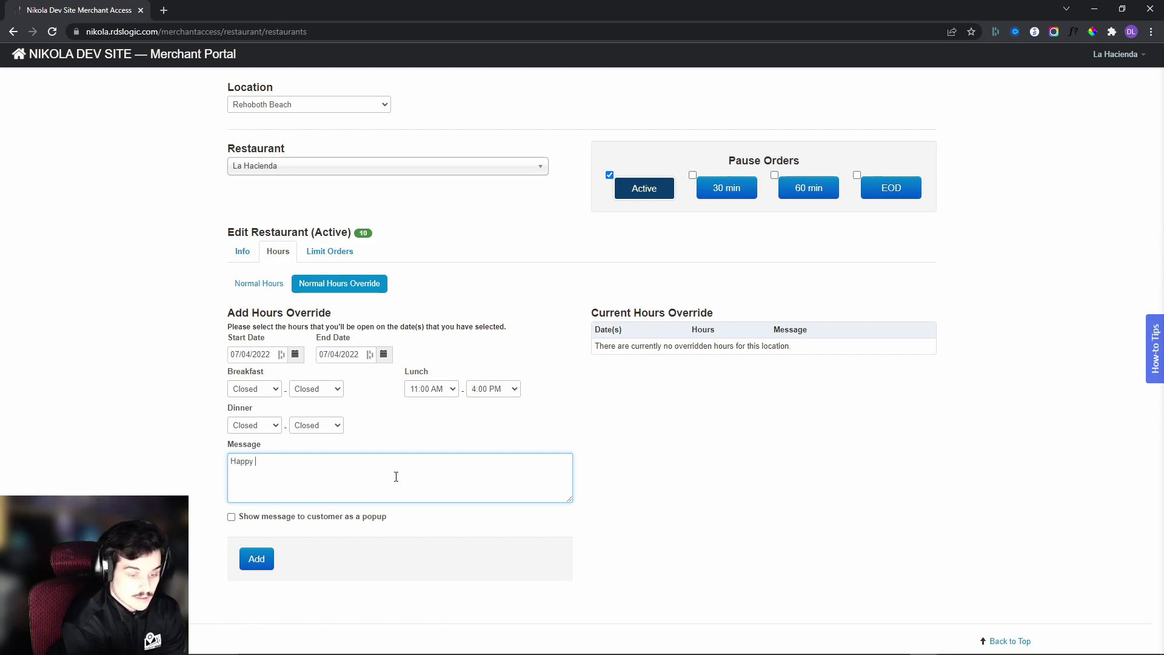
text( 4th of July, we will be closed for dinne)
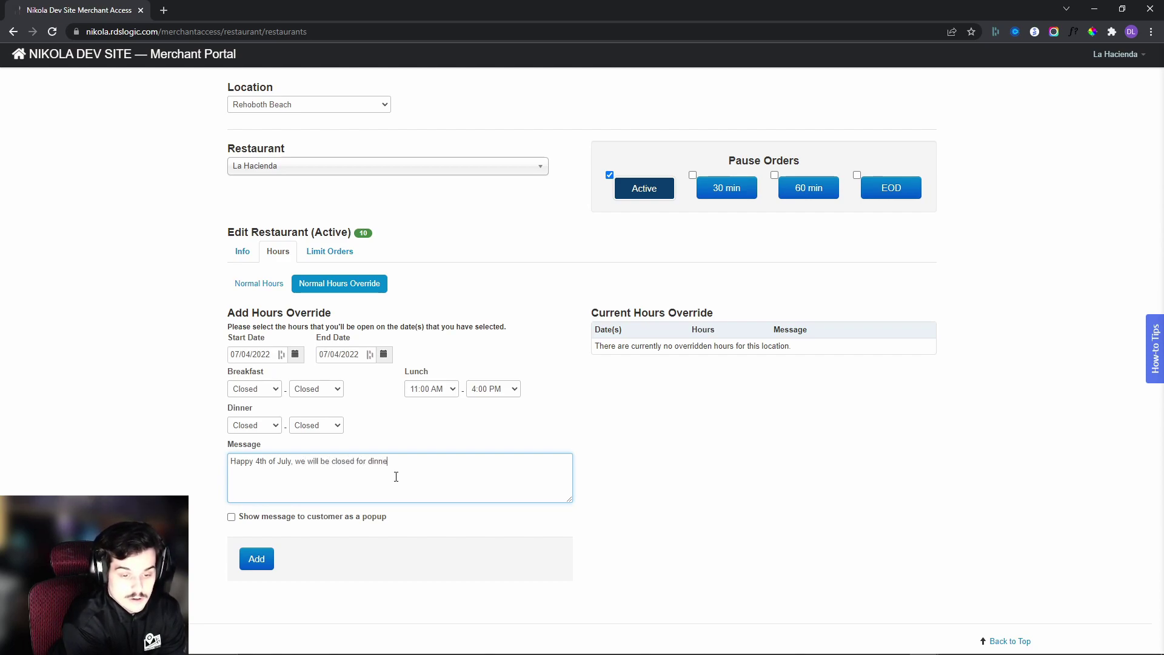
text(r, we h)
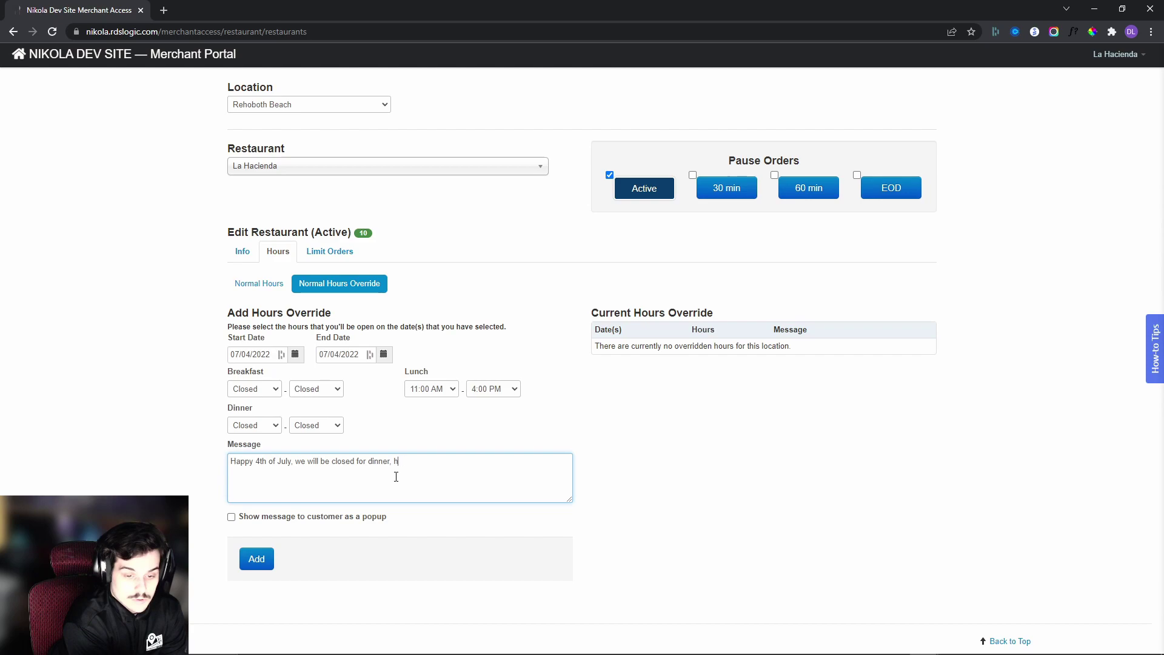
text(ope to see your orders tomorrow for dinner time.)
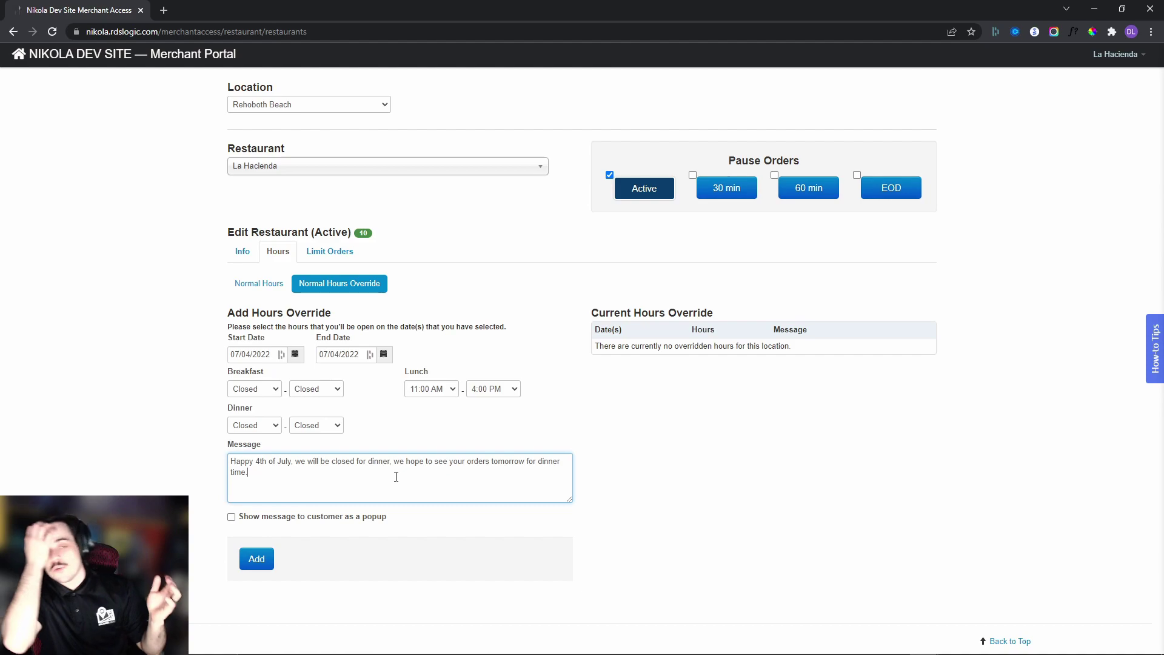
drag(372, 471, 229, 464)
click(242, 499)
click(230, 465)
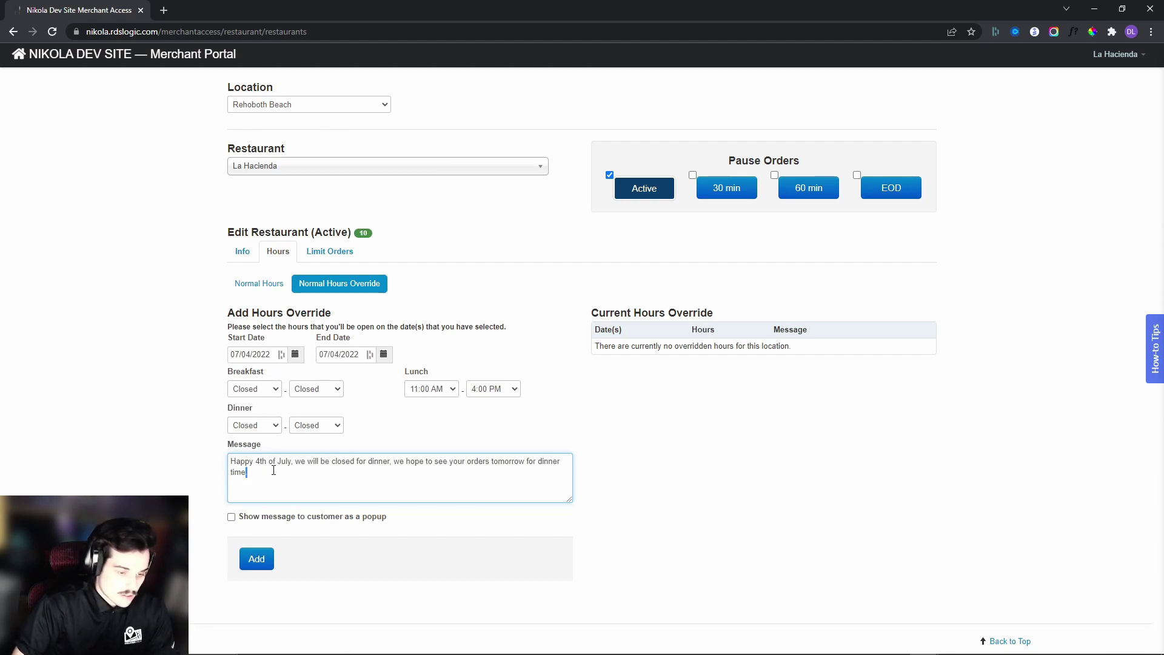
Enable showing the message to customers as a popup and add the July 4th hours override.
drag(278, 470, 222, 467)
click(230, 472)
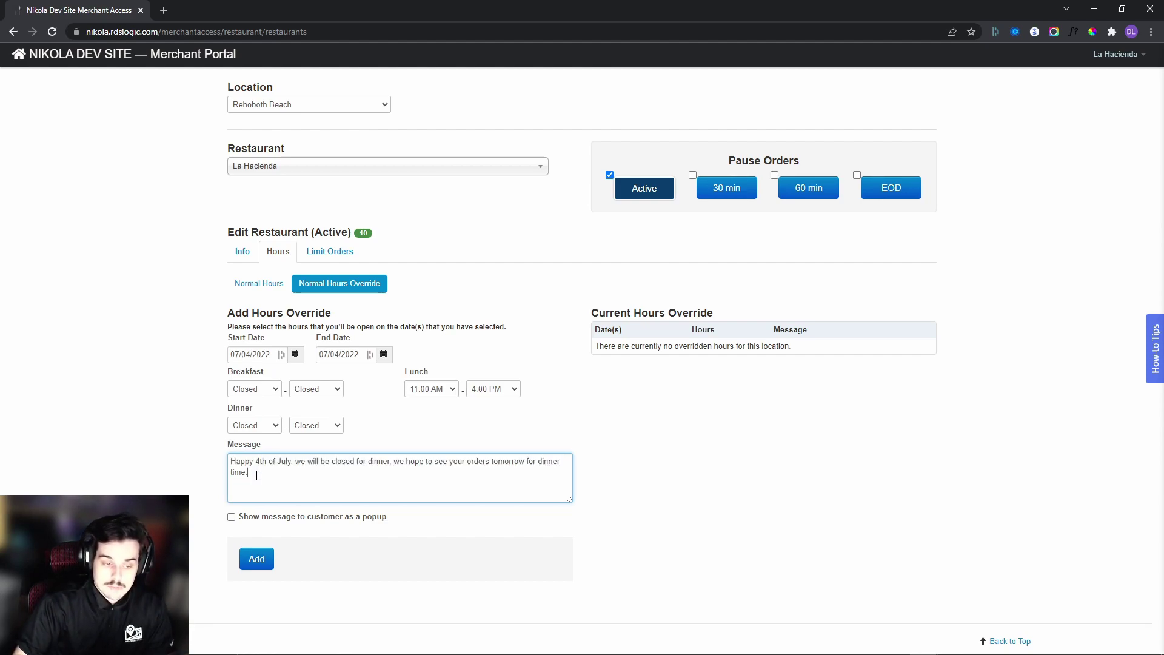
click(231, 518)
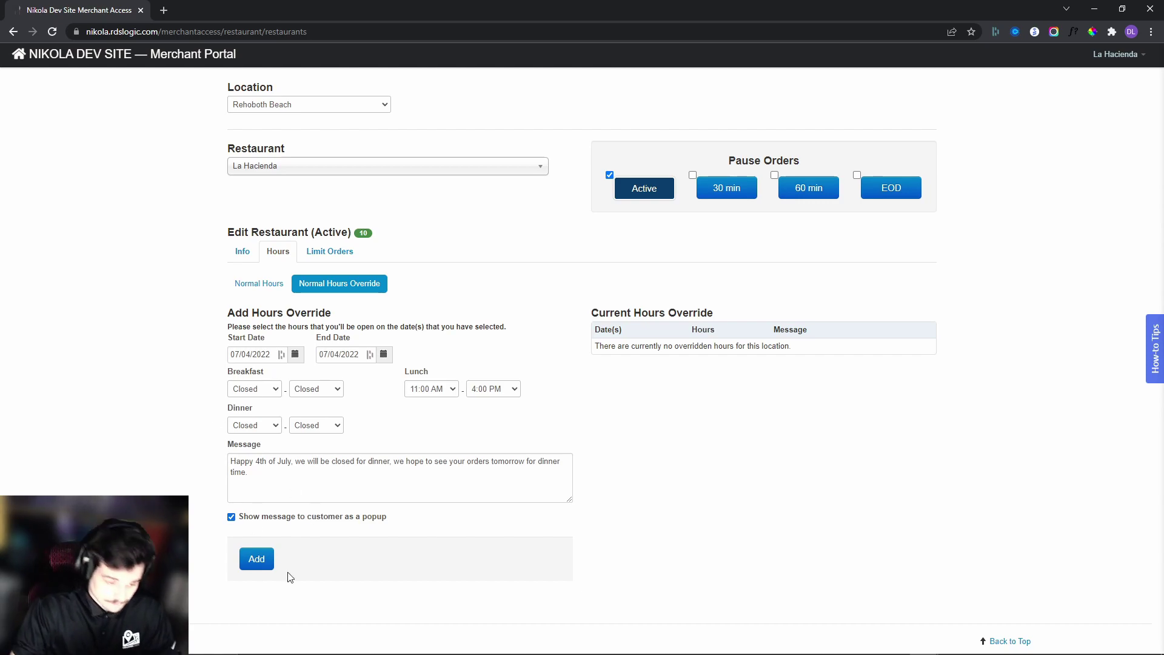
click(259, 557)
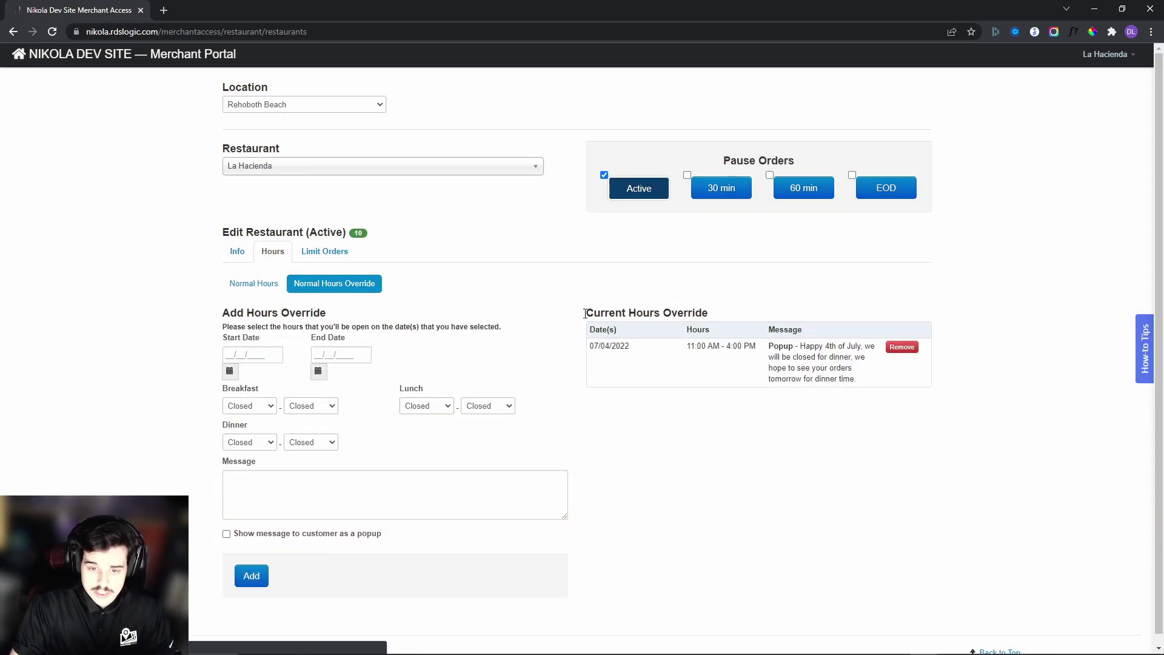
Review the date, hours and message of the new entry in the current hours overrides.
drag(587, 309, 984, 380)
click(819, 385)
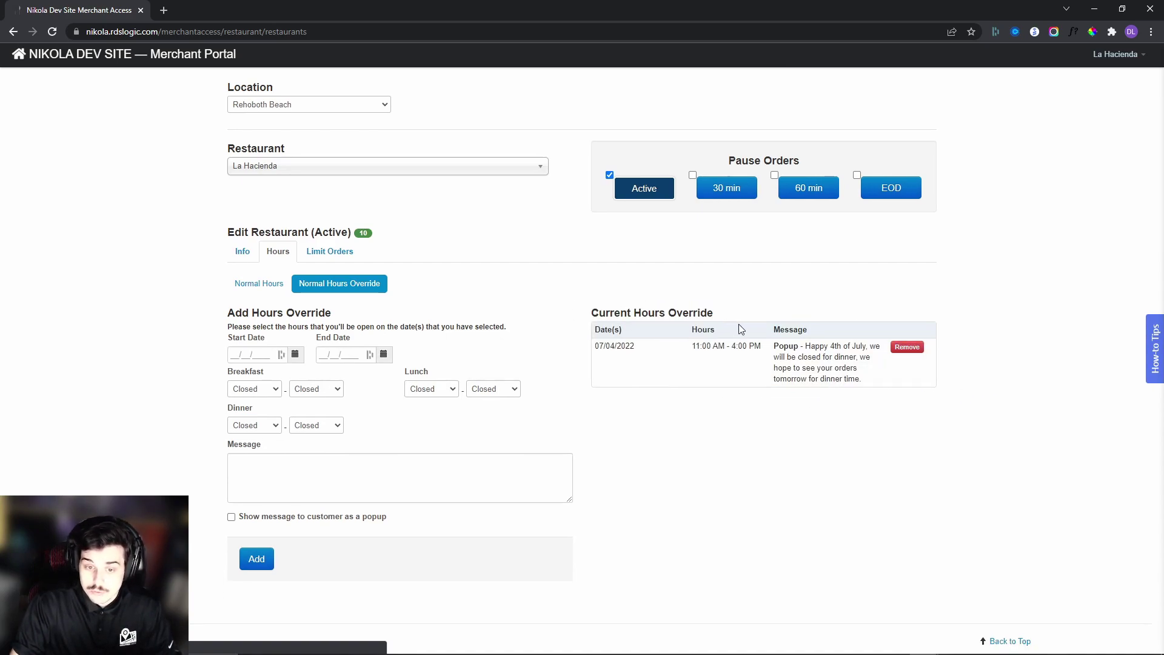
drag(597, 345, 871, 381)
click(657, 353)
click(875, 380)
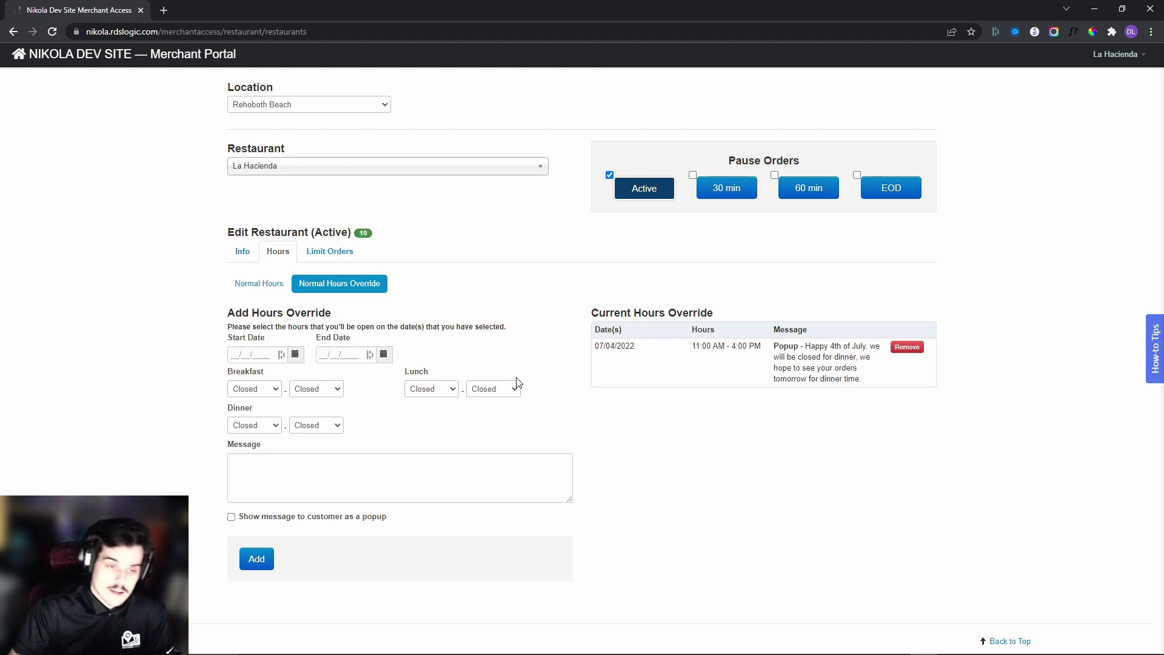
Open the restaurant's order limits and limit Monday's 8:45 AM slot to 1 order.
click(337, 257)
scroll(571, 257, down, 2)
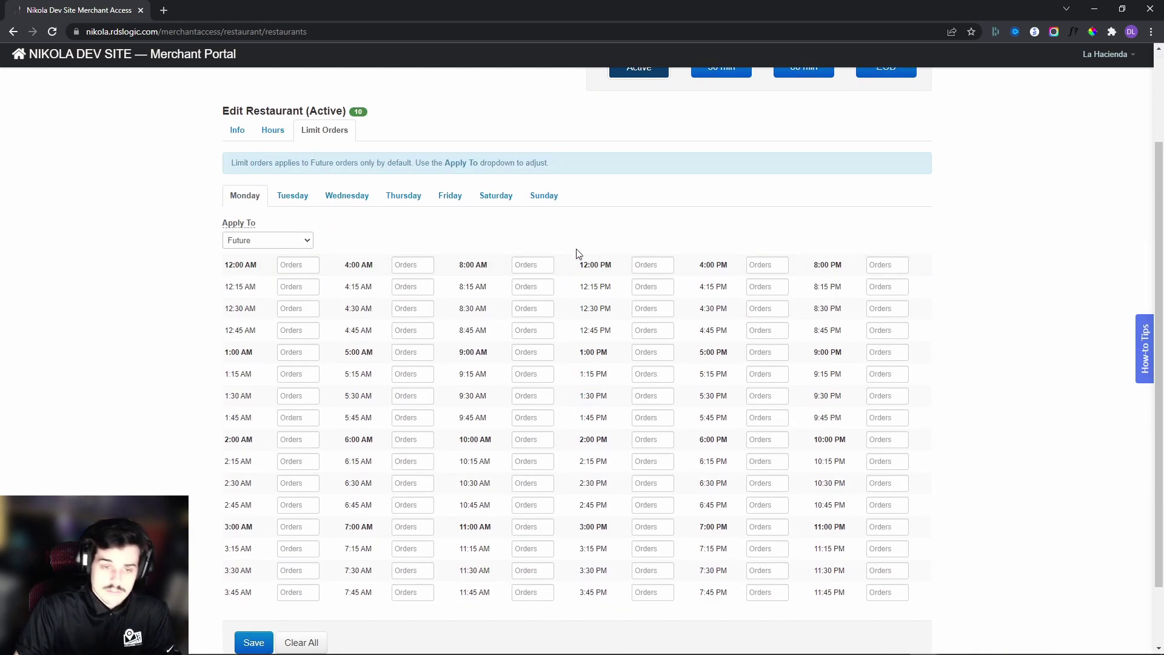
scroll(594, 241, down, 1)
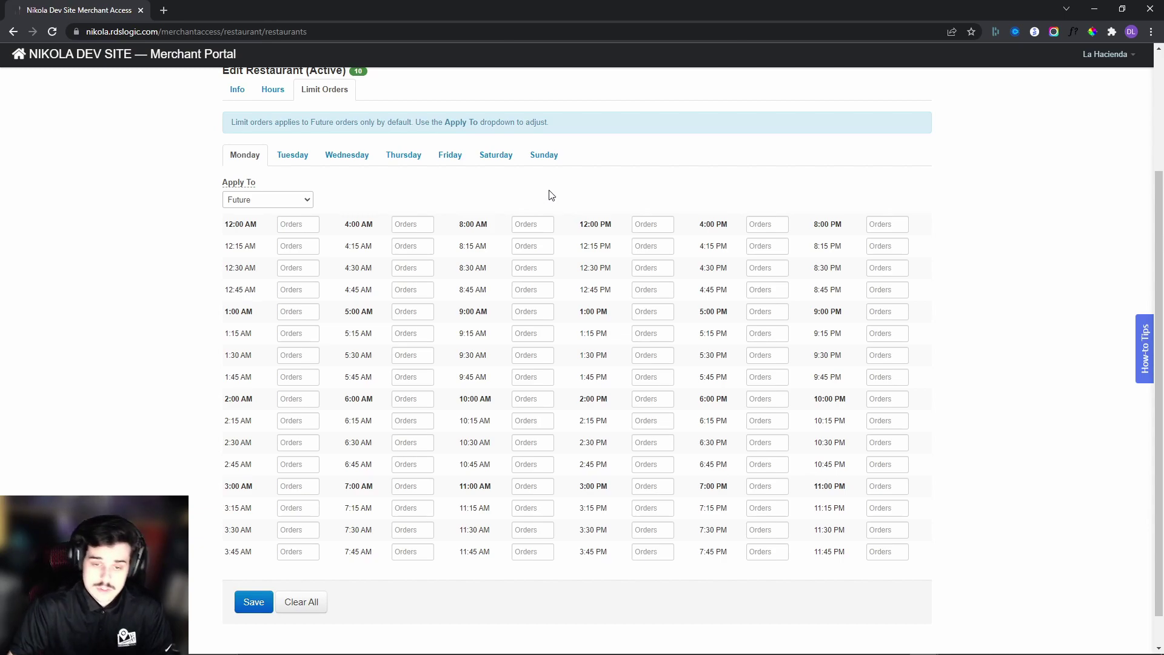
click(537, 289)
text(1)
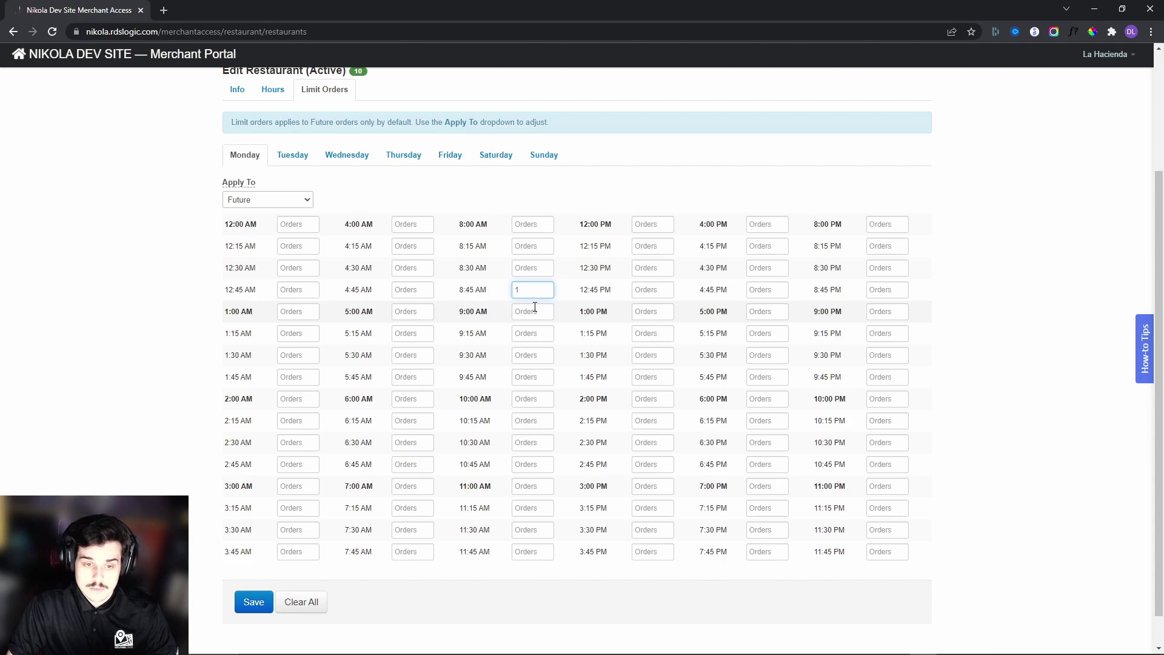
drag(467, 290, 496, 317)
click(489, 293)
click(496, 317)
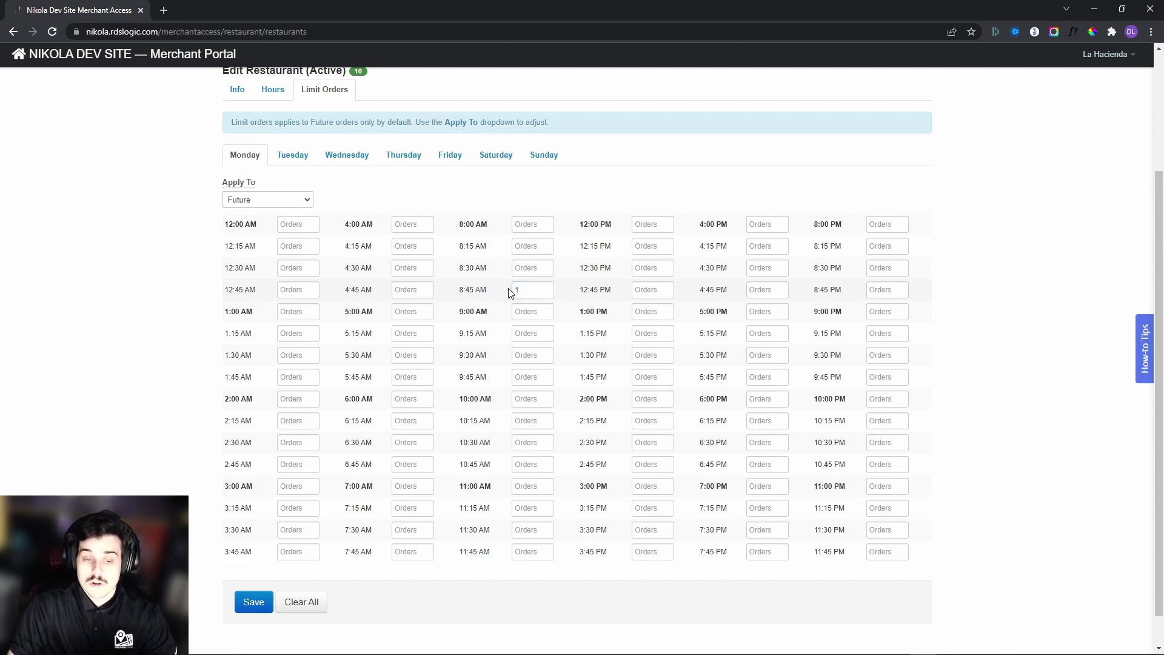
Limit each of Monday's 15-minute slots from 9:00 AM through 11:00 AM to 1 order.
click(531, 314)
text(1)
click(532, 335)
text(1)
click(532, 355)
text(1)
click(535, 377)
text(1)
click(541, 420)
text(1)
click(532, 442)
text(1)
click(531, 464)
text(1)
click(526, 488)
text(1)
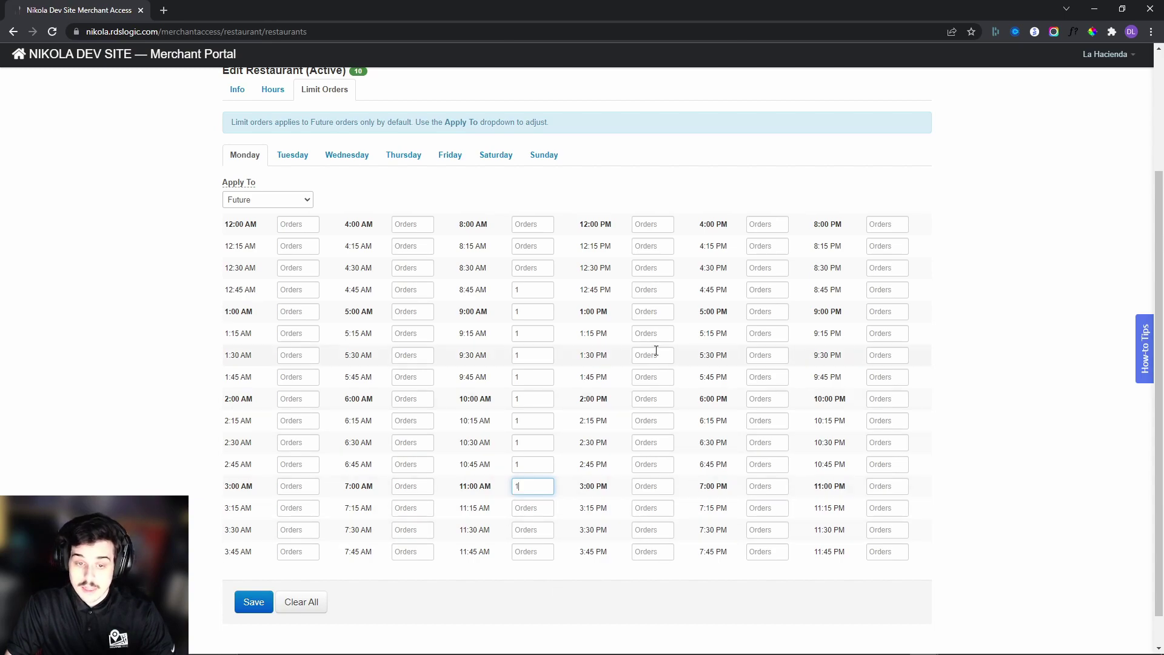
Set the order limit to 0 for each Monday slot from 11:15 AM through 12:30 PM.
click(531, 508)
text(0)
click(533, 529)
text(0)
click(532, 551)
text(0)
click(650, 224)
text(0)
click(651, 246)
text(0)
click(651, 268)
text(0)
Set the order limit to 2 for each Monday slot from 12:45 PM through 1:45 PM.
click(654, 292)
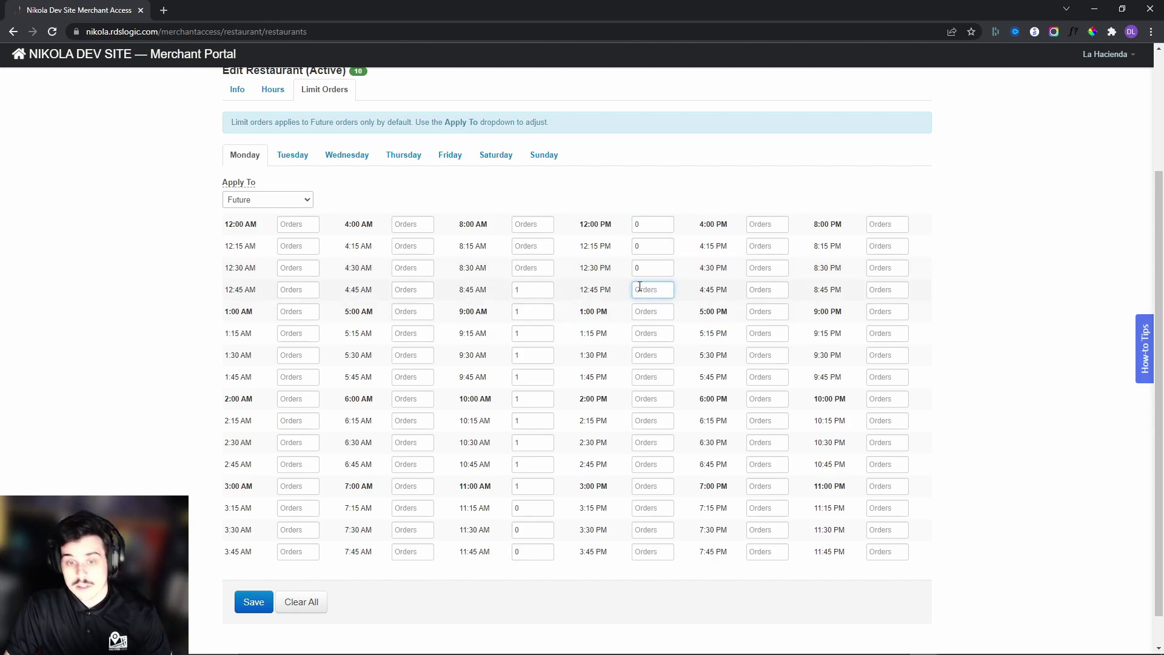
text(4)
key(Tab)
click(655, 289)
key(BackSpace)
text(2)
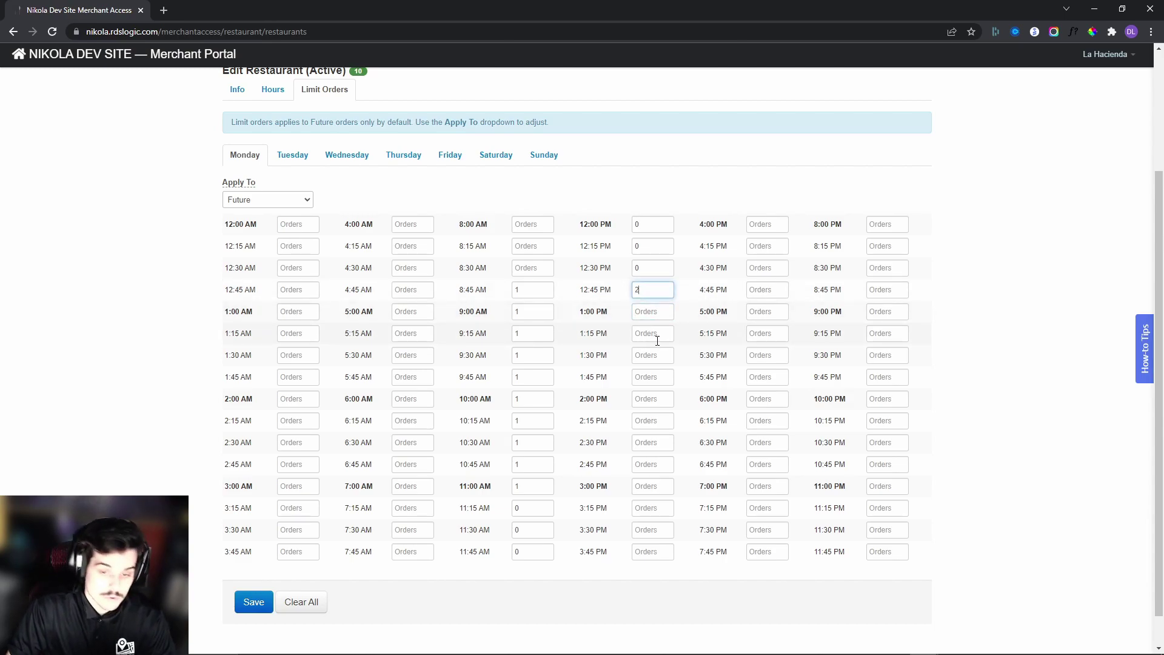
key(Tab)
text(2)
key(Tab)
text(2)
key(Tab)
text(2)
key(Tab)
text(2)
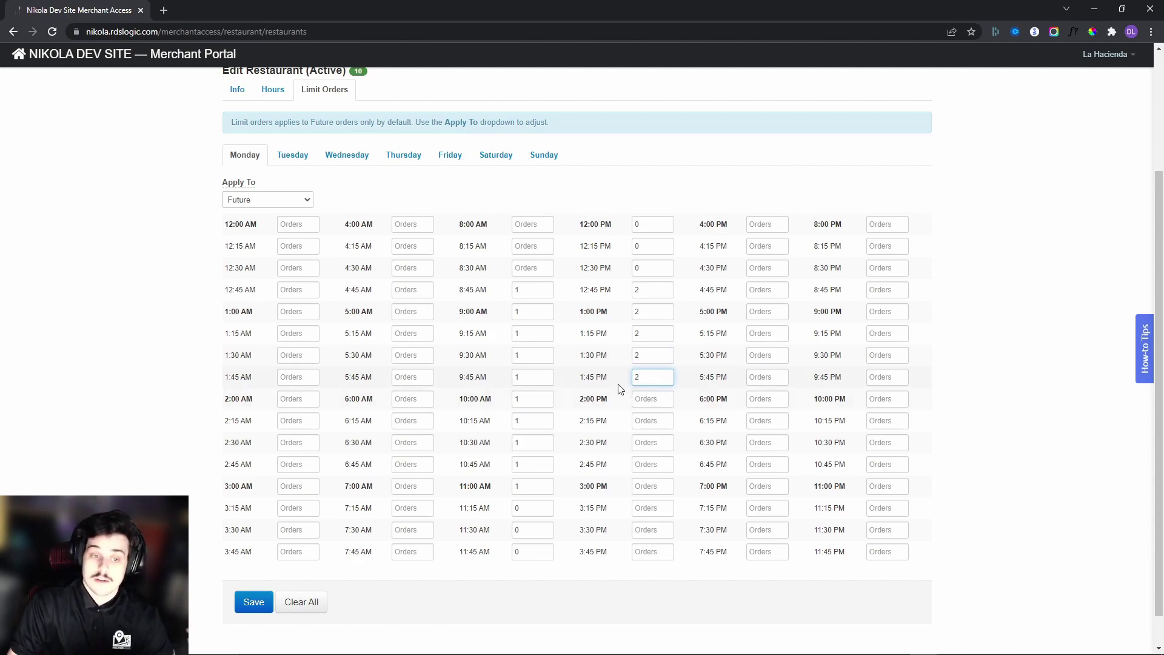
Examine the order types the limits can apply to and Monday's 8:45 AM and 9:00 AM slots.
click(293, 199)
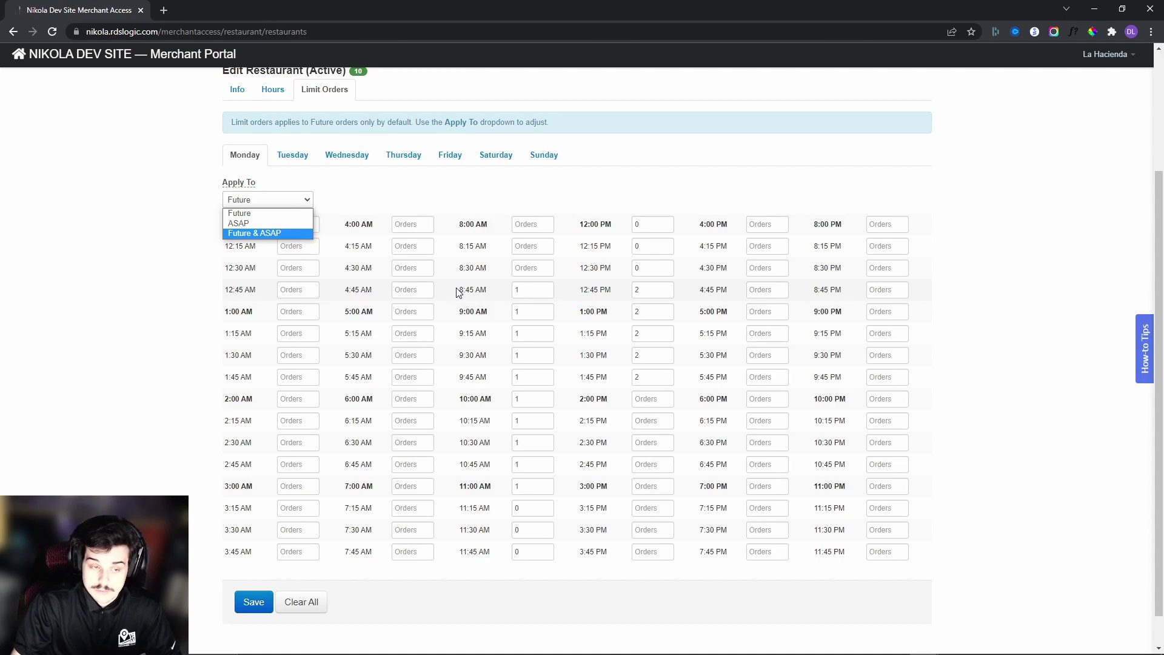
drag(459, 290, 491, 314)
right_click(466, 313)
click(461, 311)
click(491, 318)
click(465, 311)
click(485, 314)
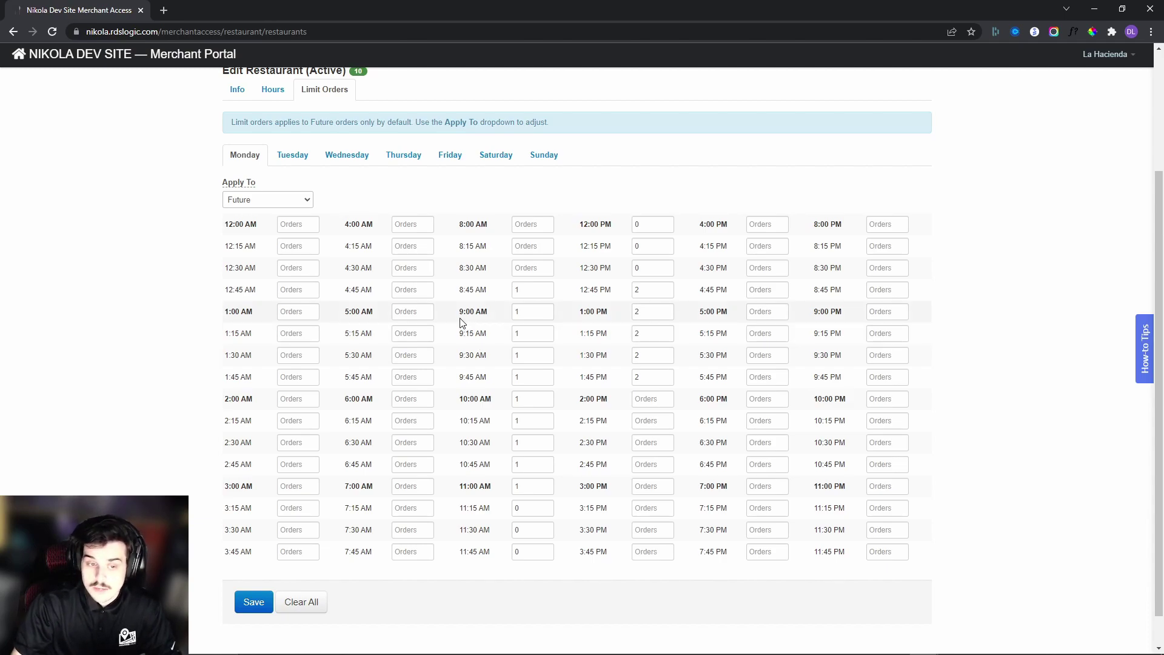
drag(461, 312, 489, 312)
click(480, 311)
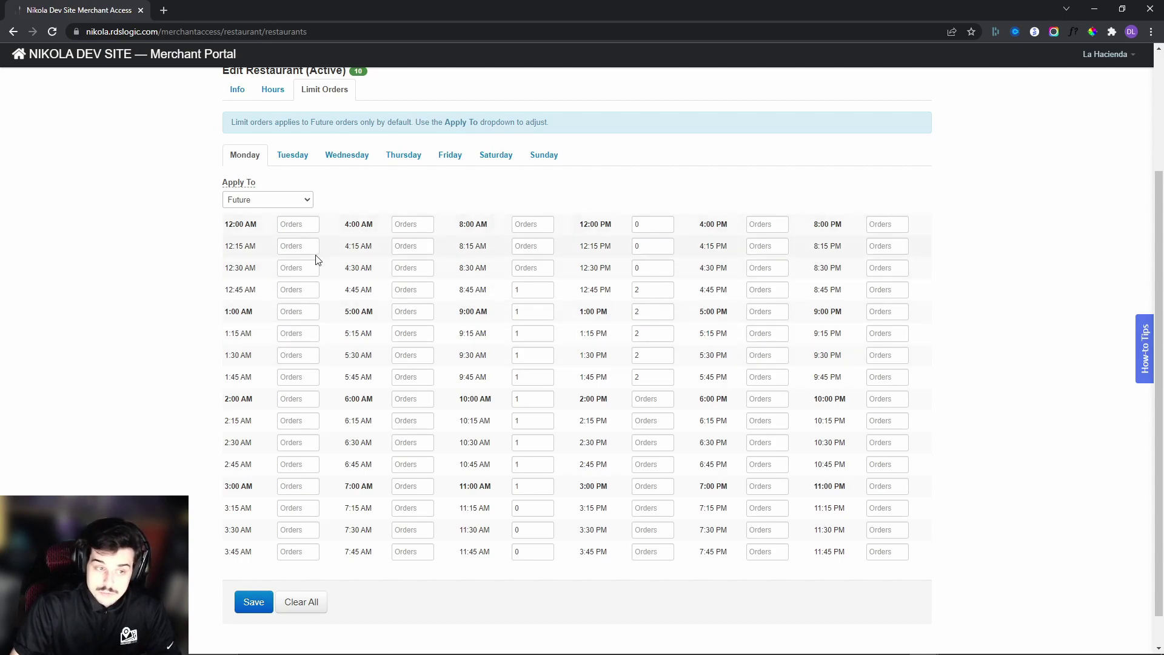
Save Monday's order limits, and clear all the entered limits.
click(254, 603)
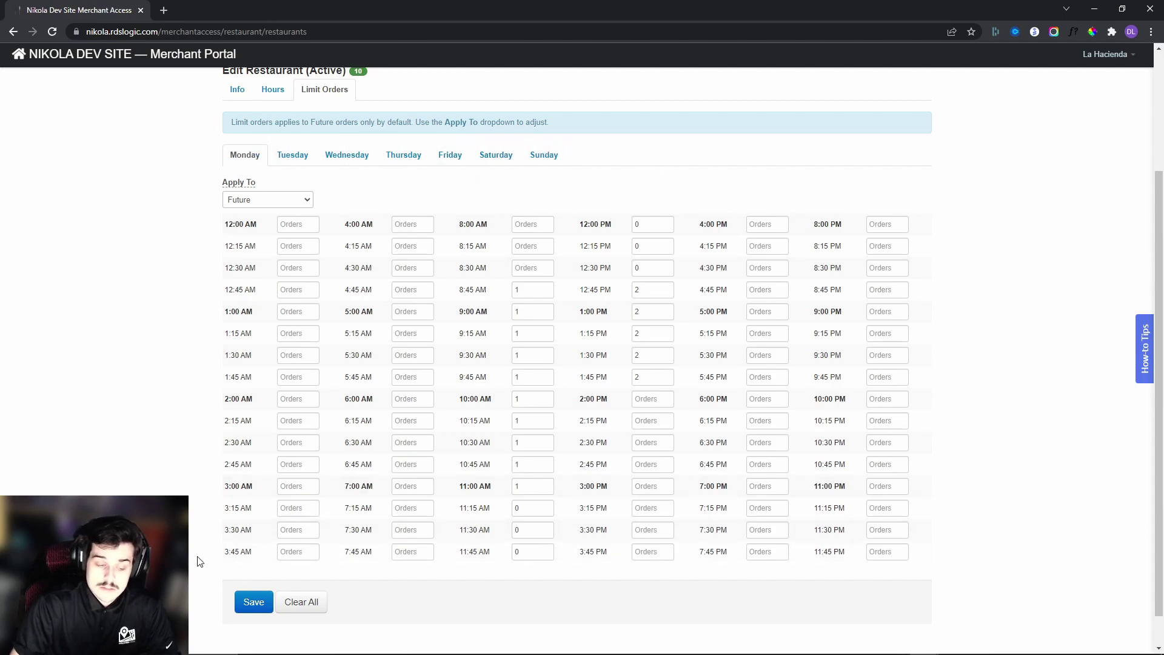
click(322, 606)
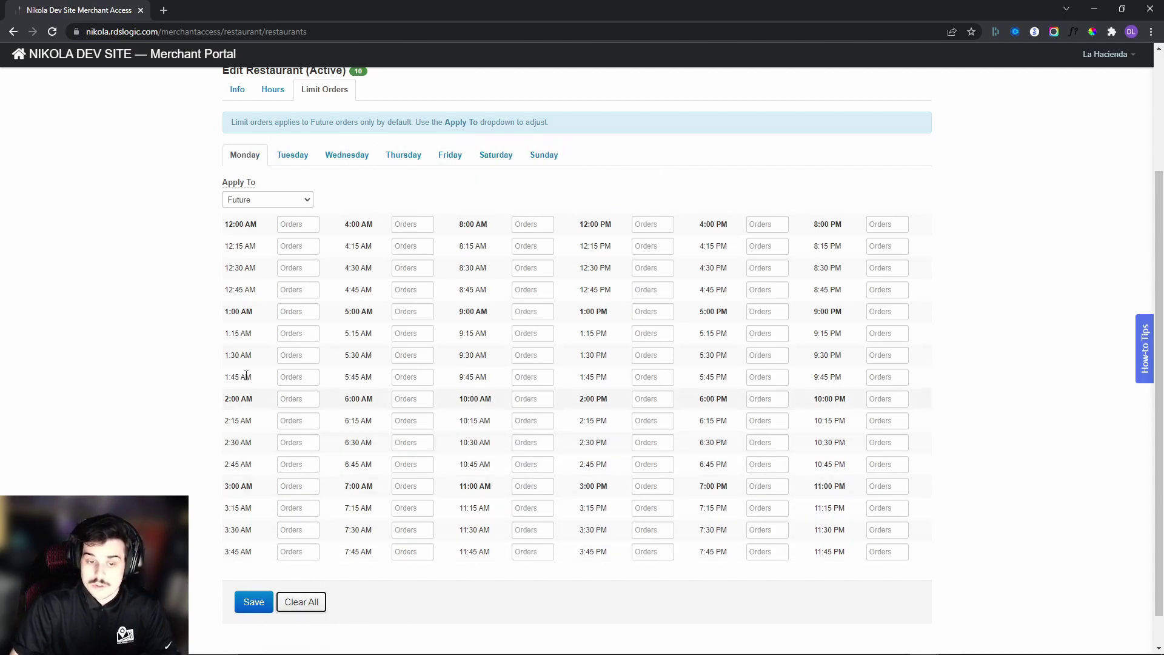
scroll(524, 414, up, 3)
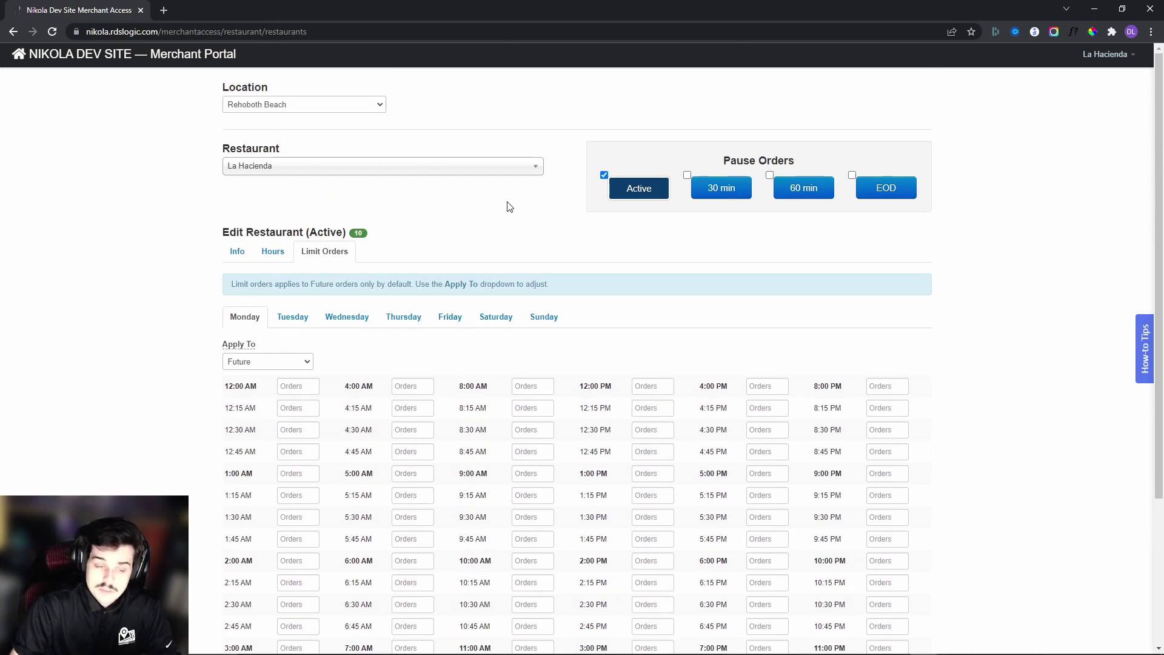
Open the Website Builder from the portal home page and set the primary brand color to #61371b.
click(95, 60)
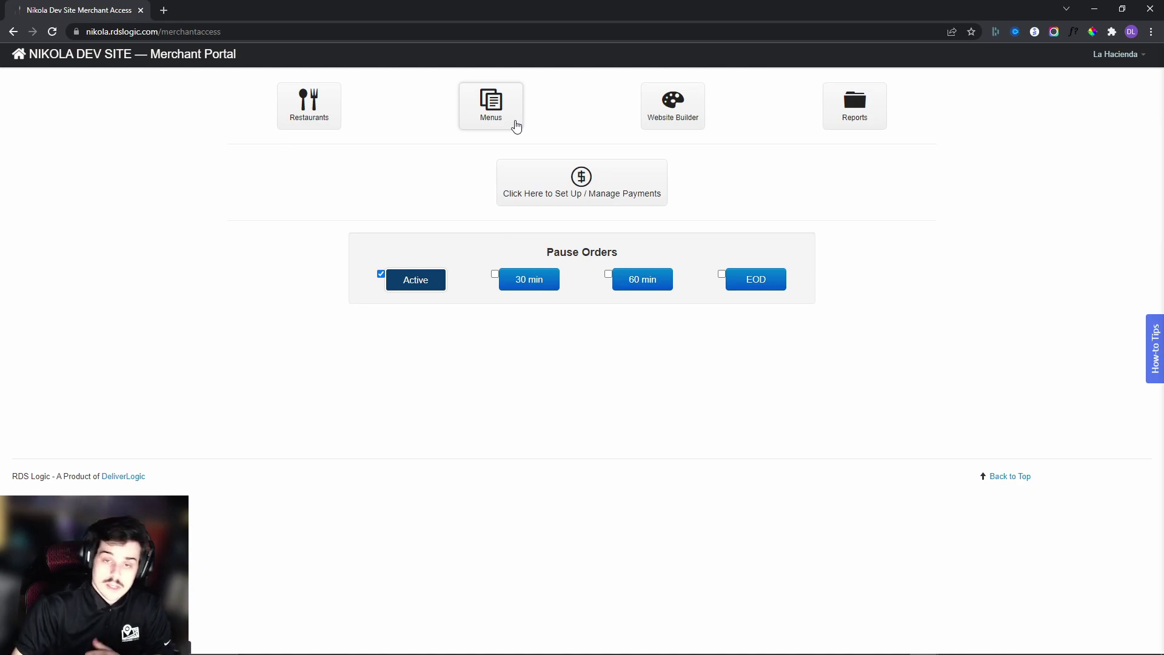
click(671, 121)
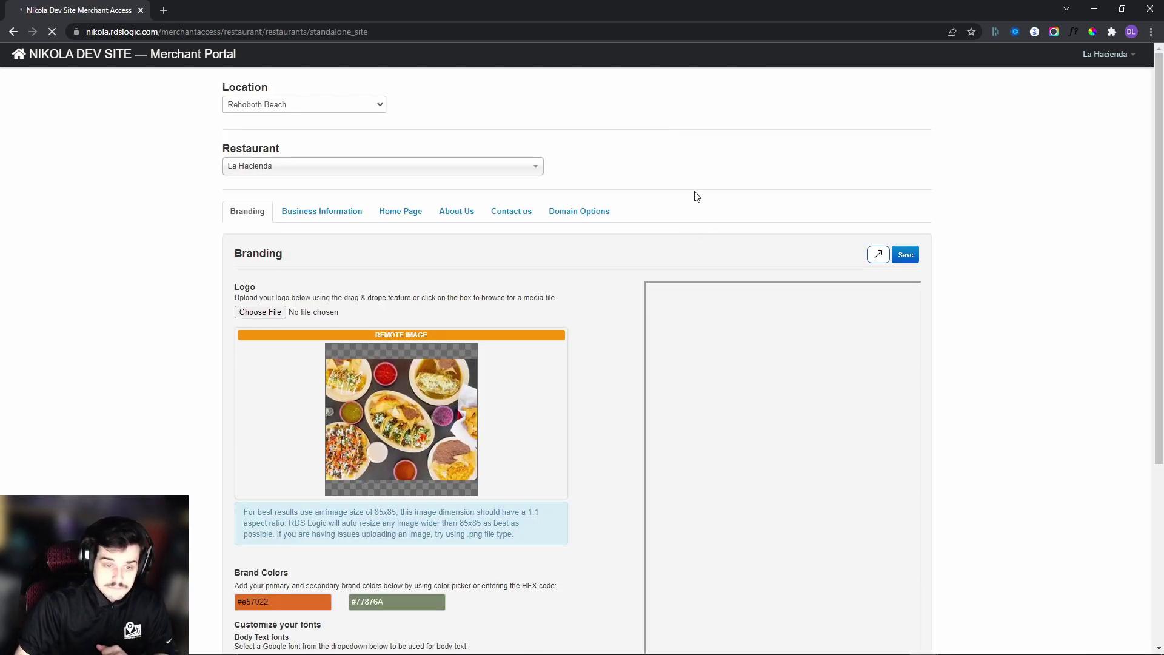
scroll(697, 196, down, 2)
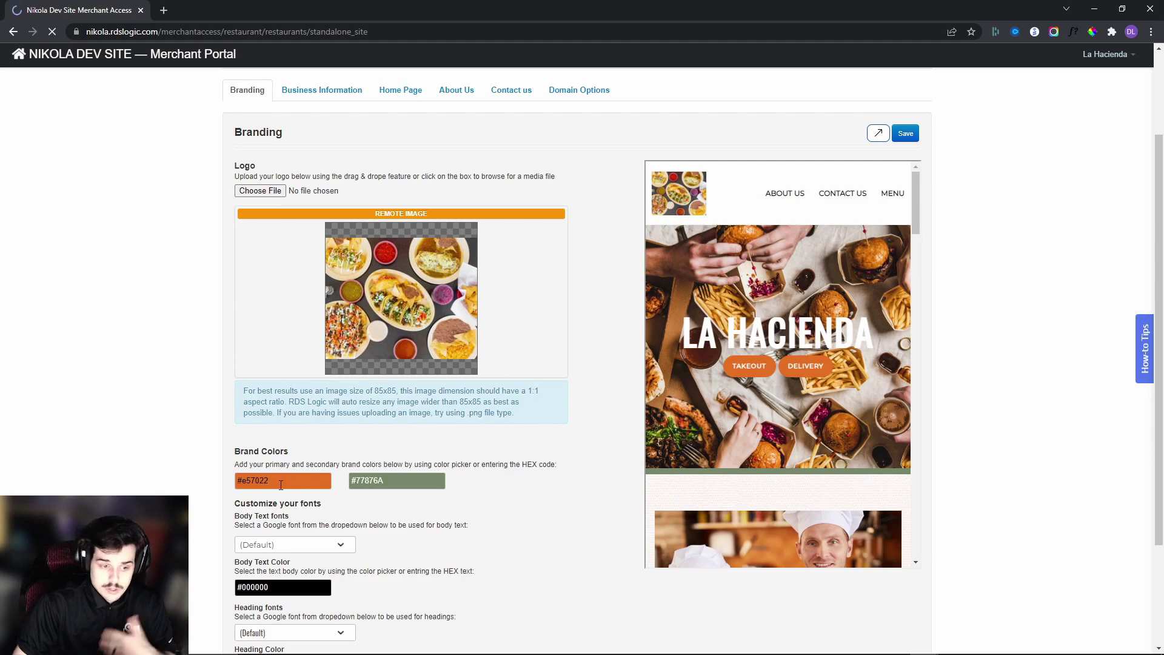
drag(254, 480, 269, 480)
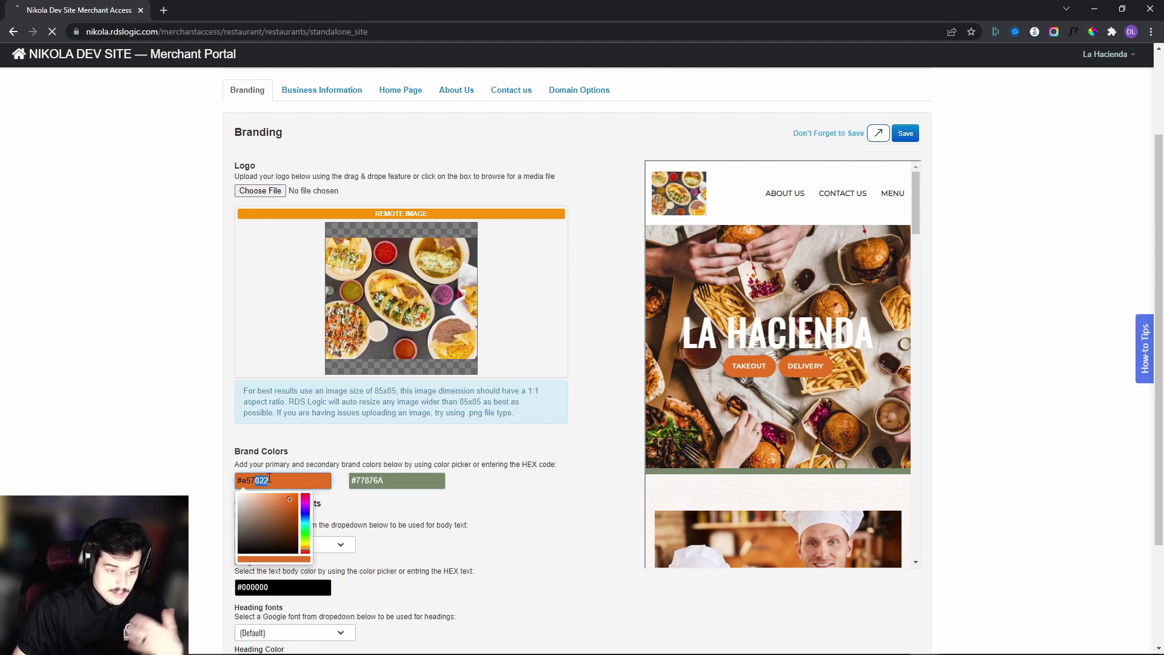
click(286, 516)
drag(286, 515, 281, 530)
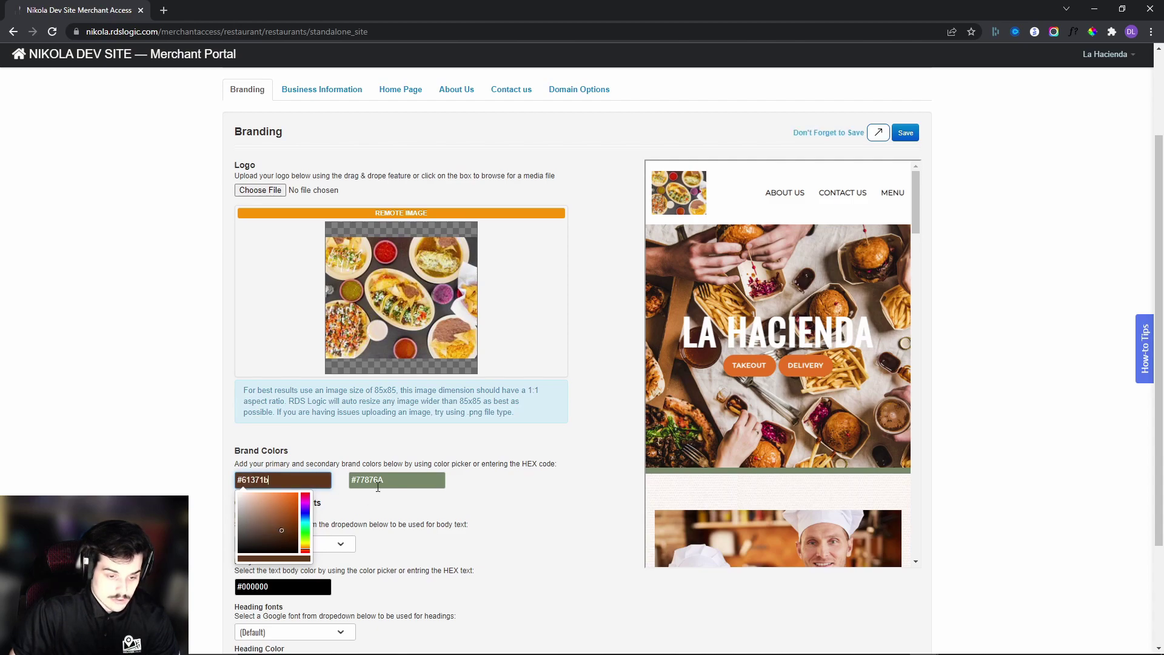
Check the secondary brand color in its color picker and review the website preview with the updated branding.
click(378, 485)
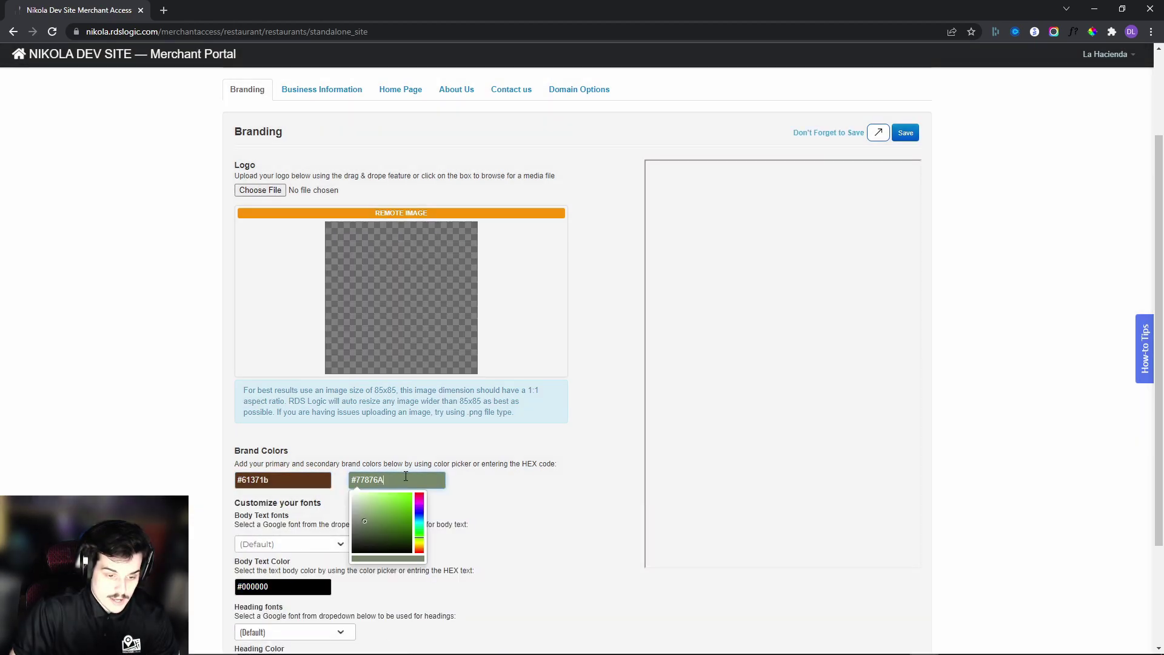
click(393, 508)
click(490, 497)
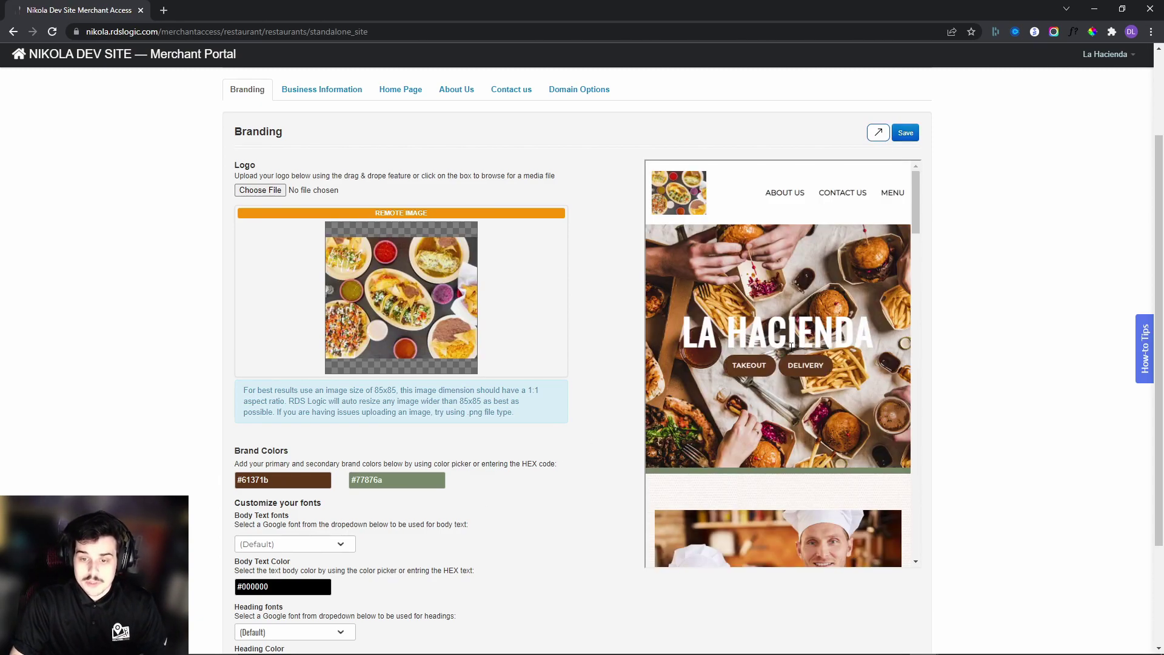
scroll(735, 453, down, 10)
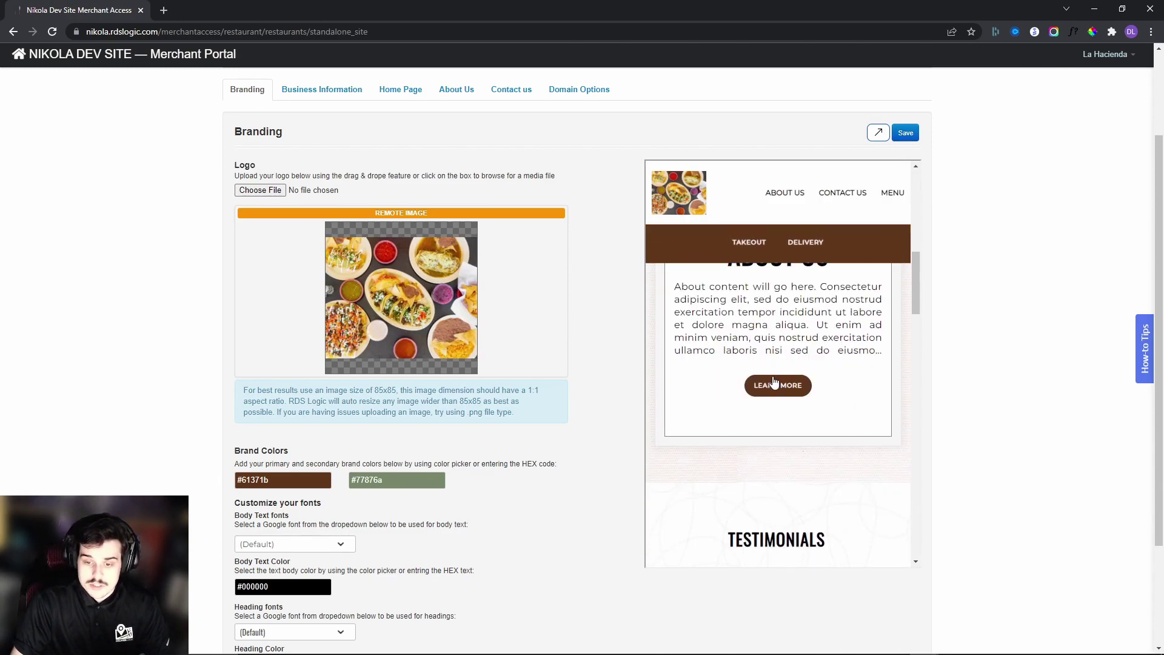
drag(913, 371, 910, 162)
Set the website's body text font to Helvetica.
scroll(372, 454, down, 2)
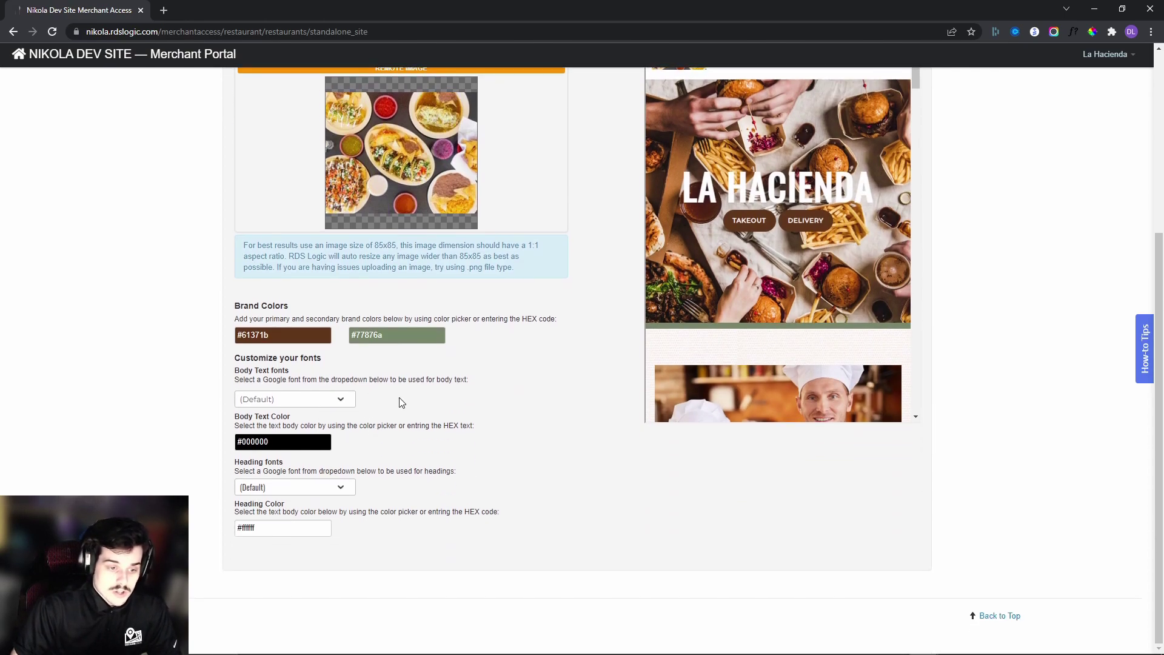
click(326, 405)
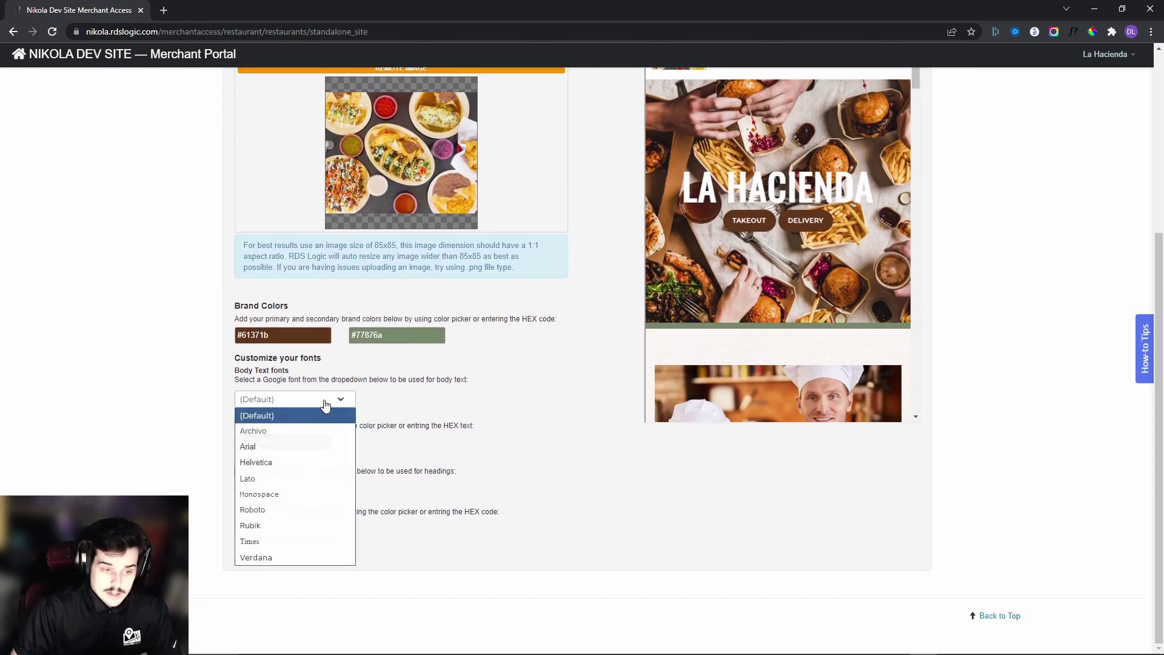
click(273, 462)
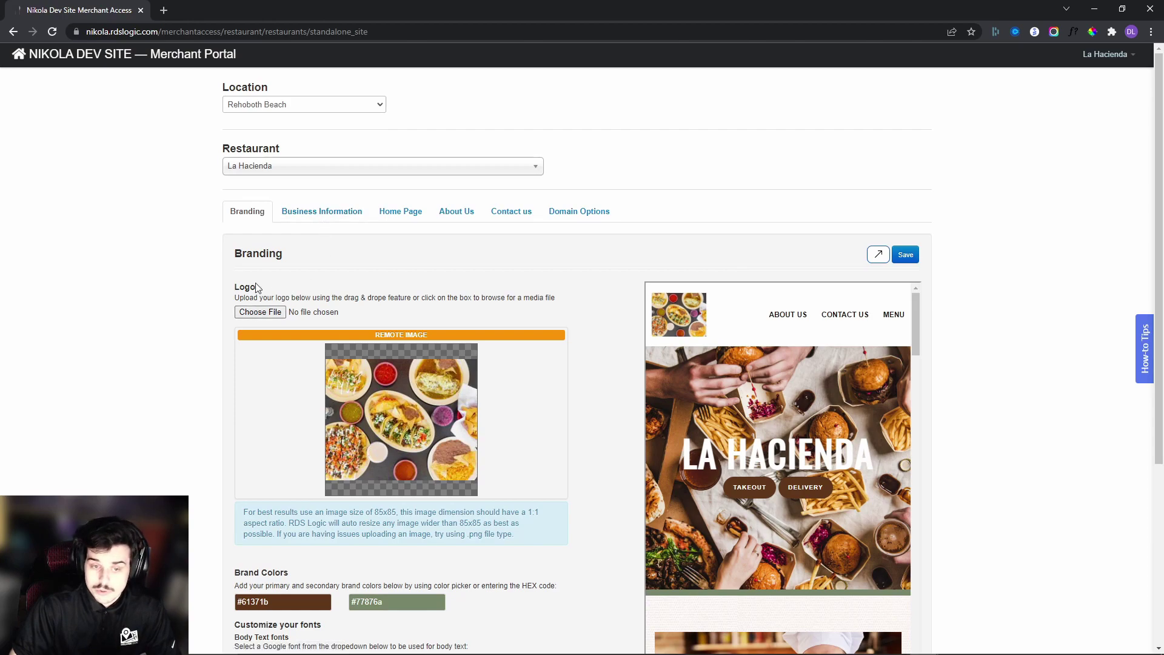
Open the website's business information and examine the business hours, contact details and social media fields.
click(334, 216)
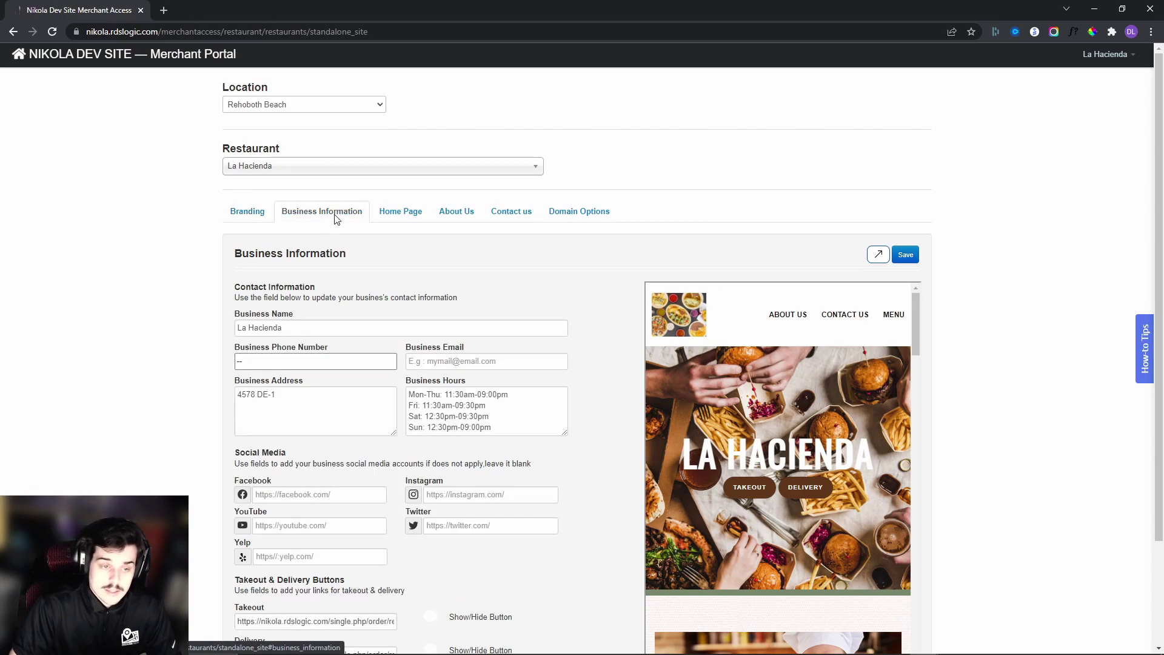
scroll(539, 303, down, 2)
click(512, 289)
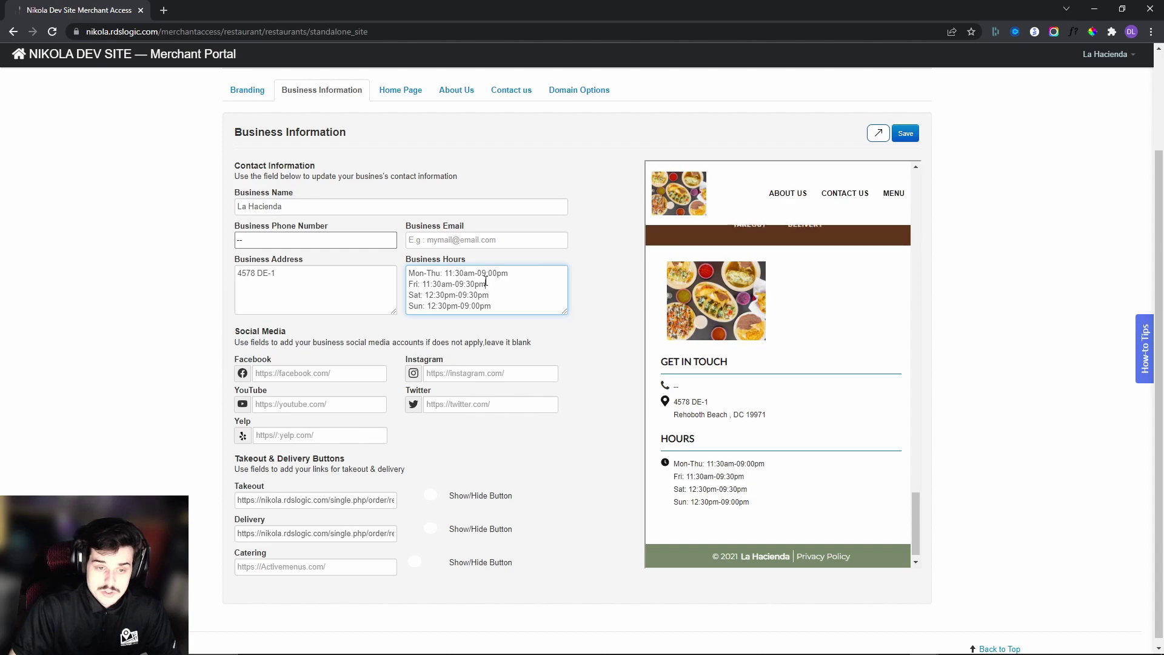
drag(510, 304, 401, 294)
click(456, 285)
key(ctrl+a)
click(500, 300)
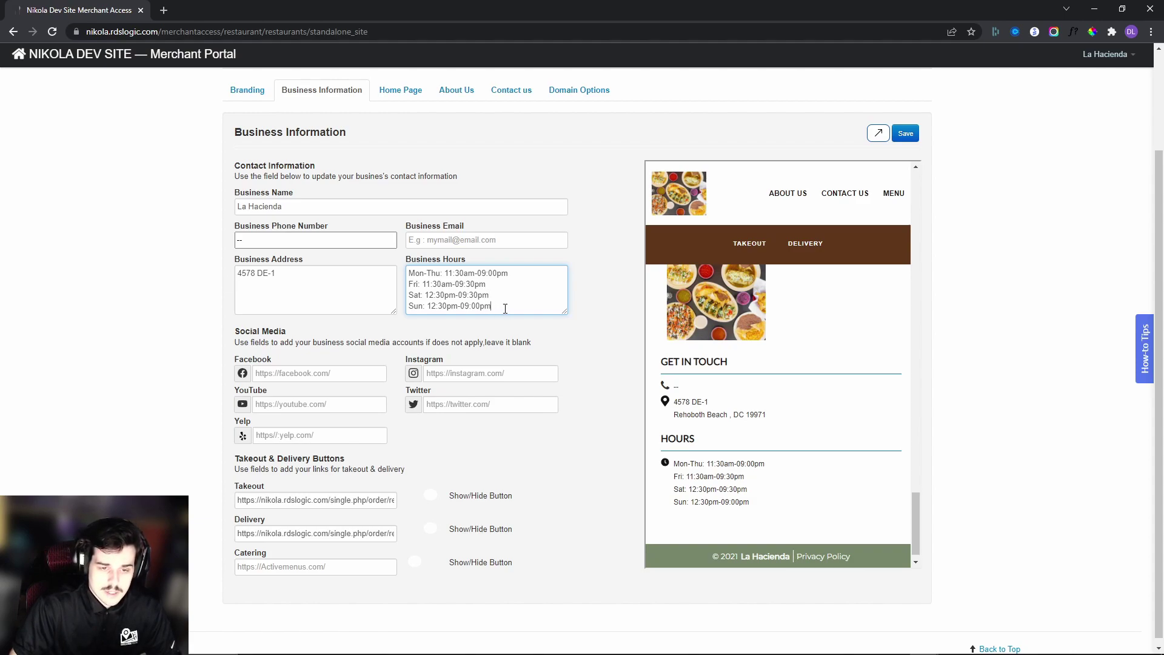
click(540, 311)
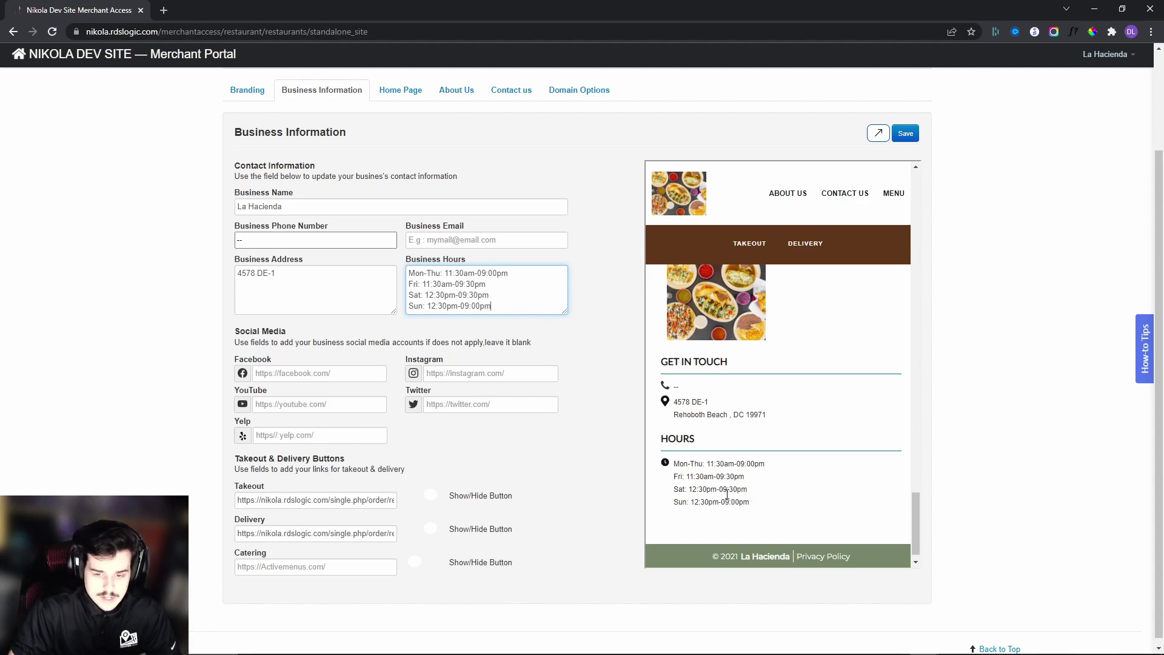
key(Tab)
key(Tab)
key(Tab)
key(Tab)
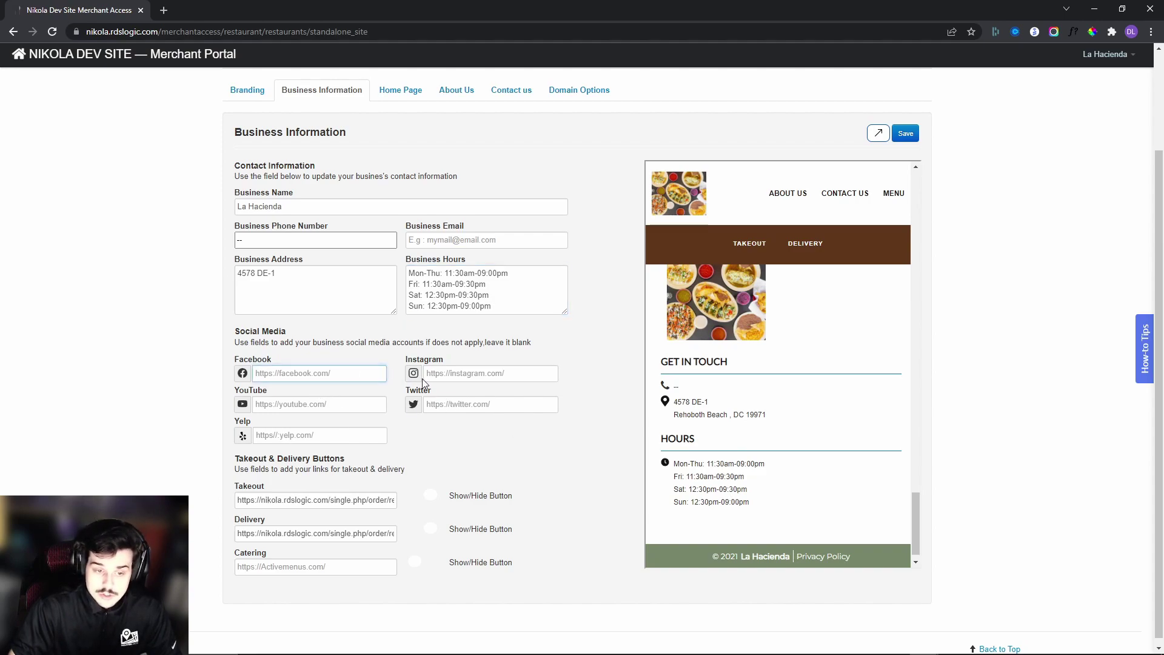
Go through the Yelp, Twitter, YouTube, Facebook and Instagram link fields of the business information.
click(297, 436)
click(467, 408)
click(305, 403)
click(312, 375)
click(437, 373)
click(434, 402)
key(Tab)
key(Tab)
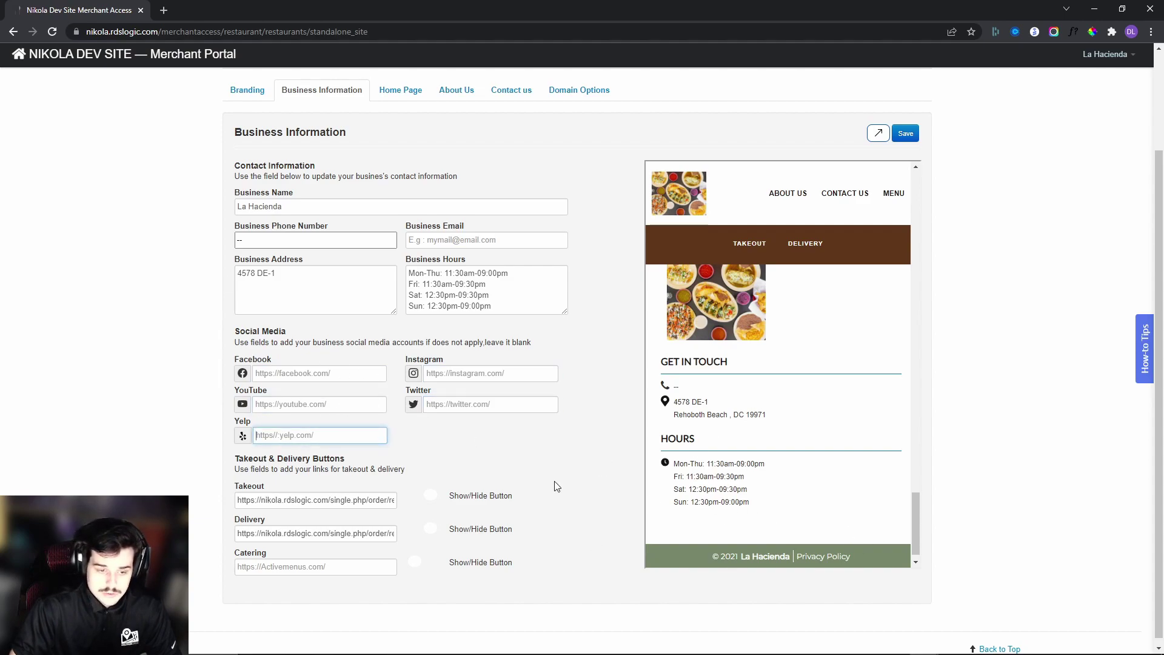
Examine the takeout and delivery button settings and look through the website preview beside them.
scroll(262, 458, down, 1)
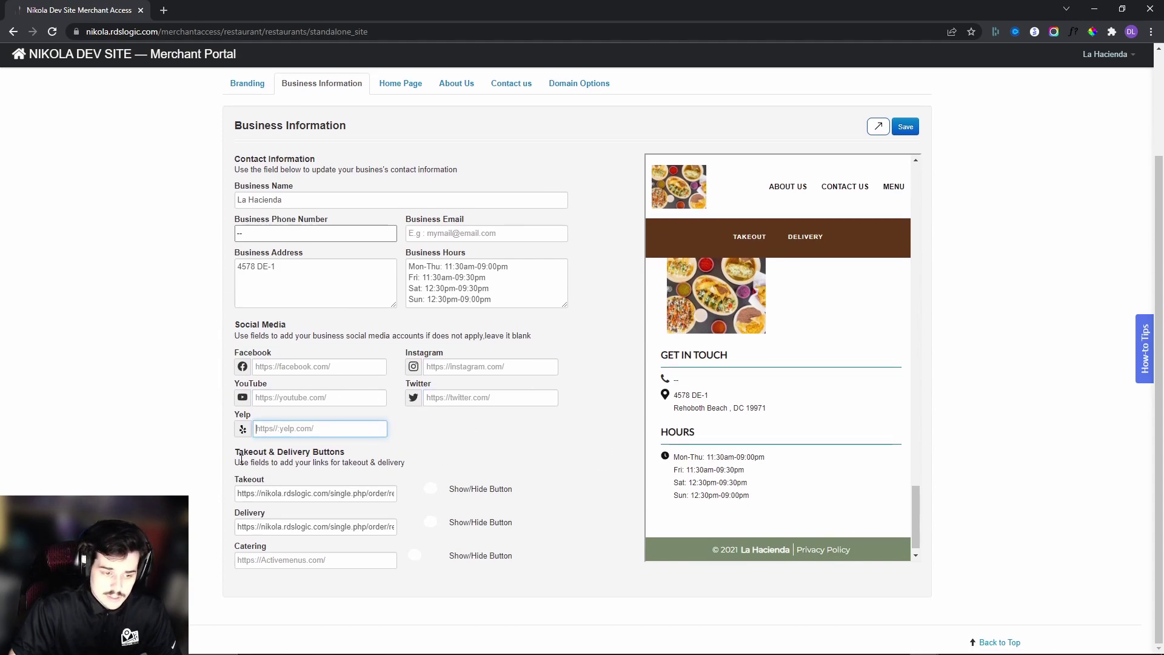
scroll(728, 452, up, 3)
scroll(767, 400, down, 6)
scroll(751, 284, up, 2)
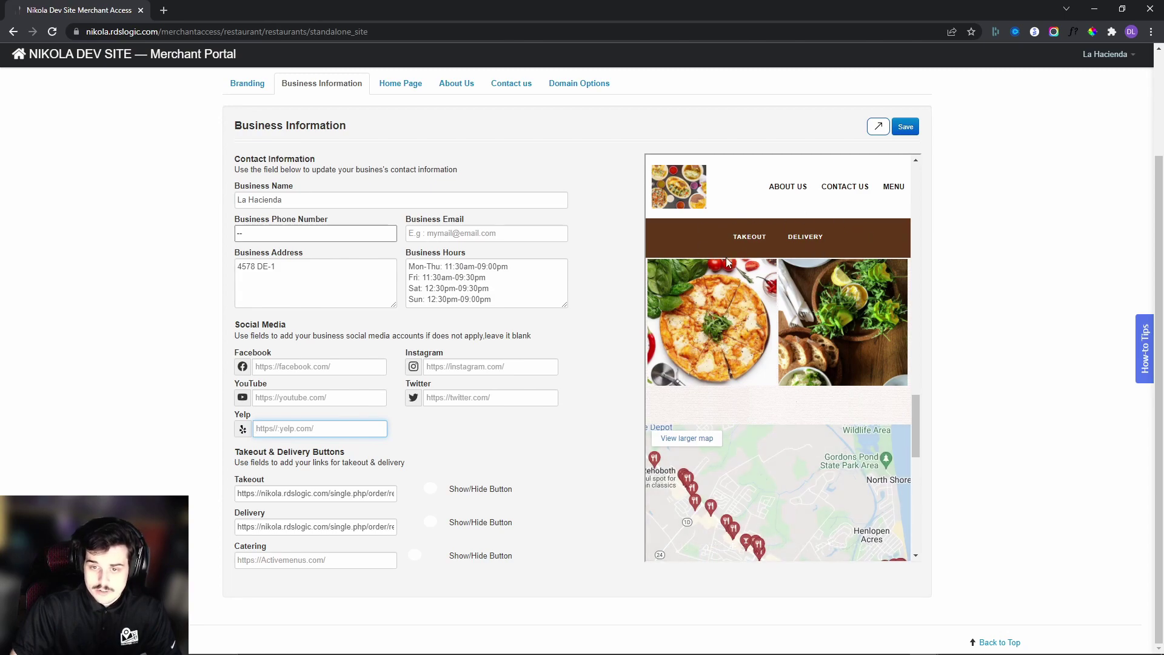
scroll(449, 262, up, 2)
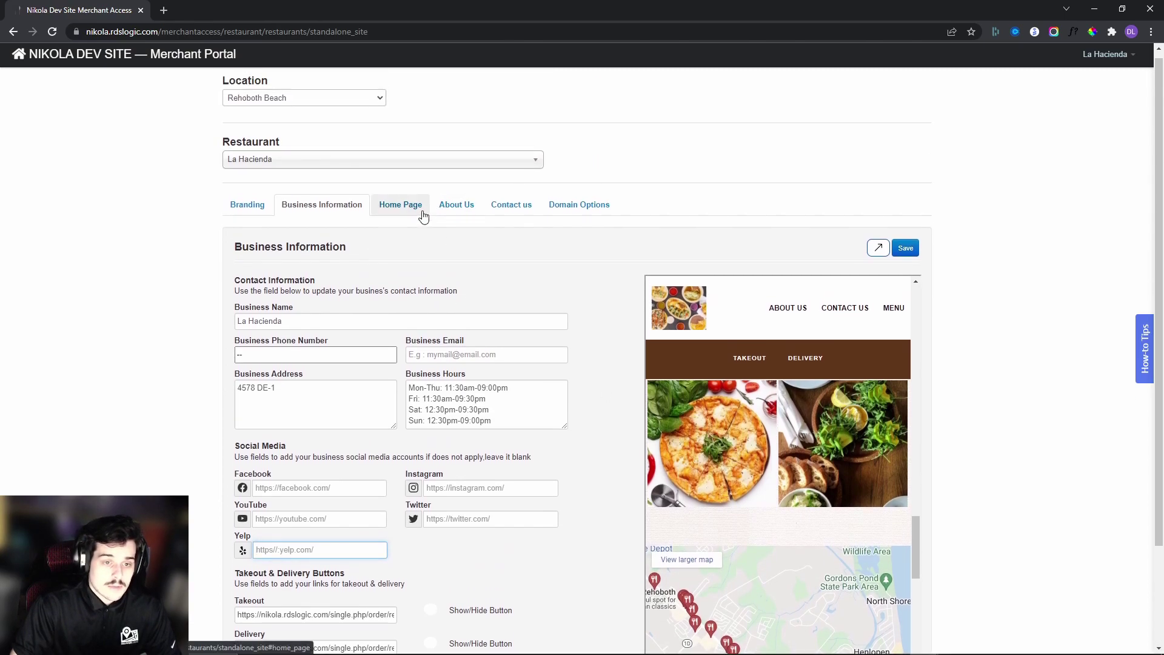
Look through the Home Page, About Us and Contact Us design settings, ending on the Home Page design.
click(407, 206)
scroll(551, 379, down, 15)
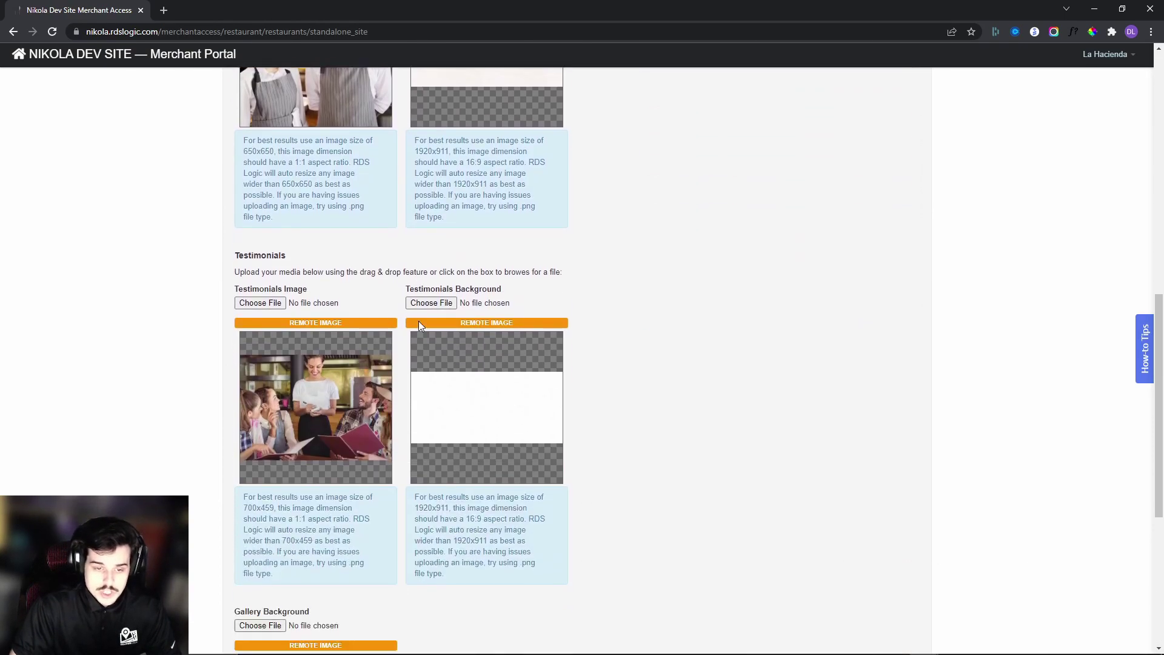
scroll(417, 338, up, 15)
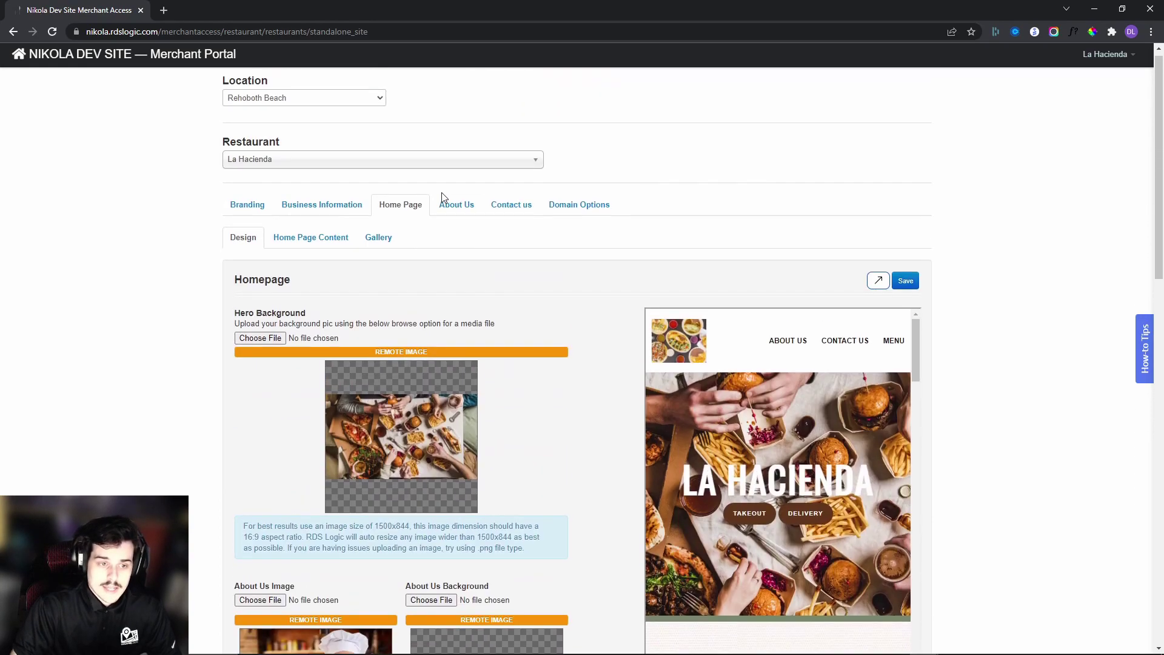
click(452, 209)
click(381, 211)
click(454, 206)
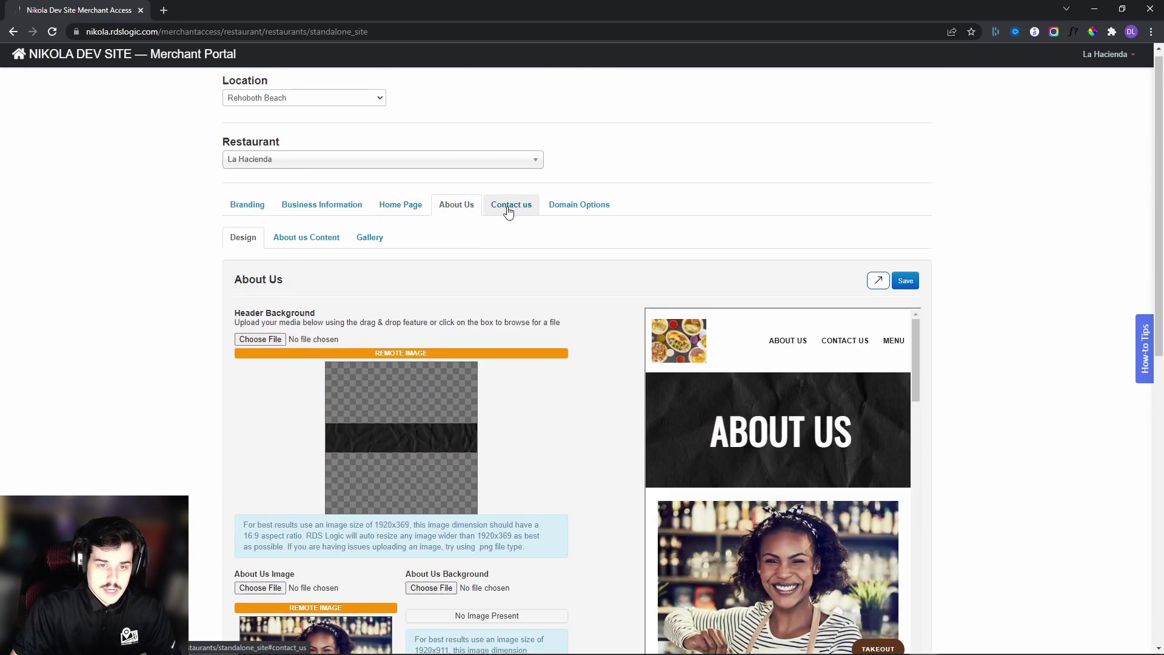
click(508, 209)
click(403, 206)
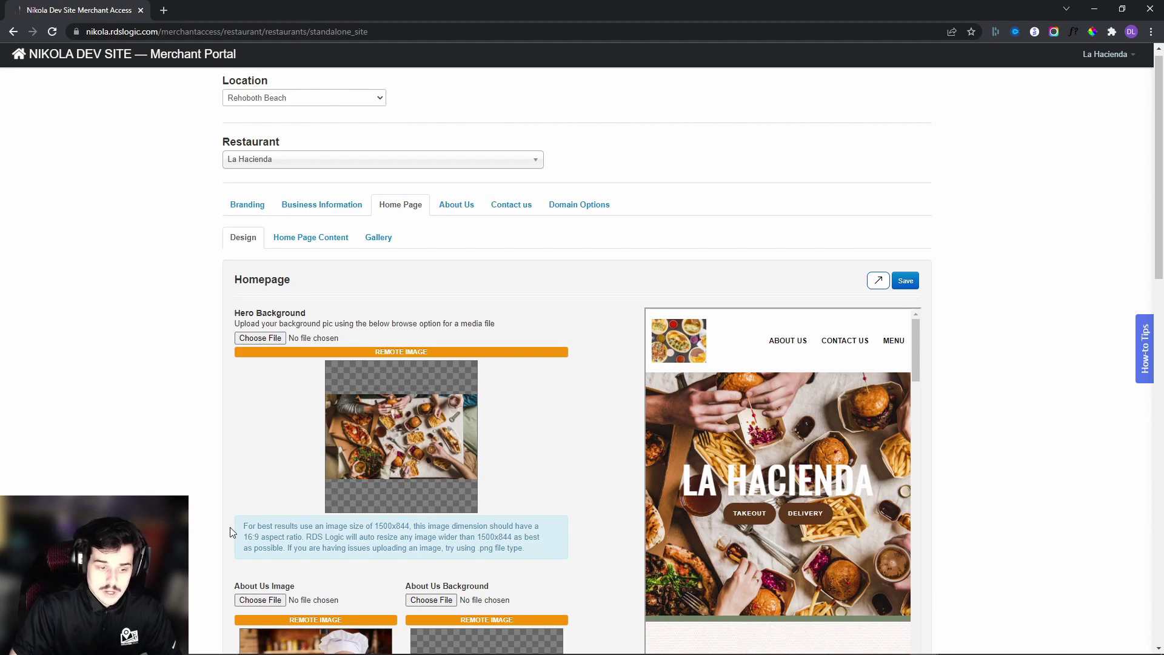
Read the recommended image size and auto-resize guidance for the home page's hero background.
drag(238, 526, 534, 547)
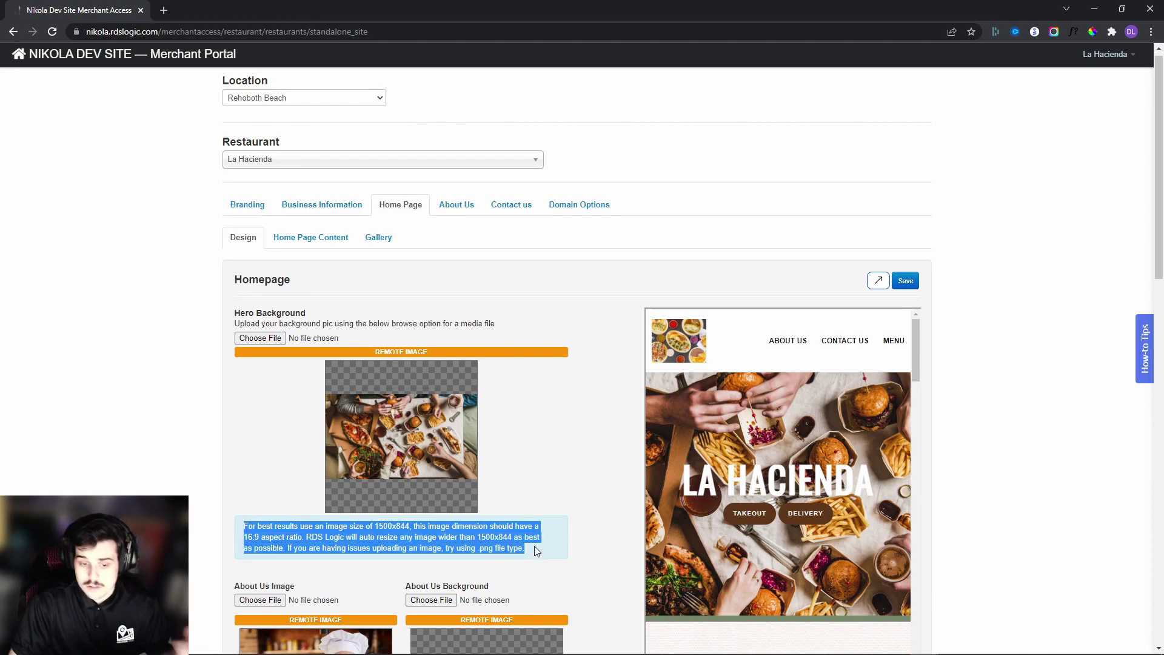
drag(372, 526, 411, 525)
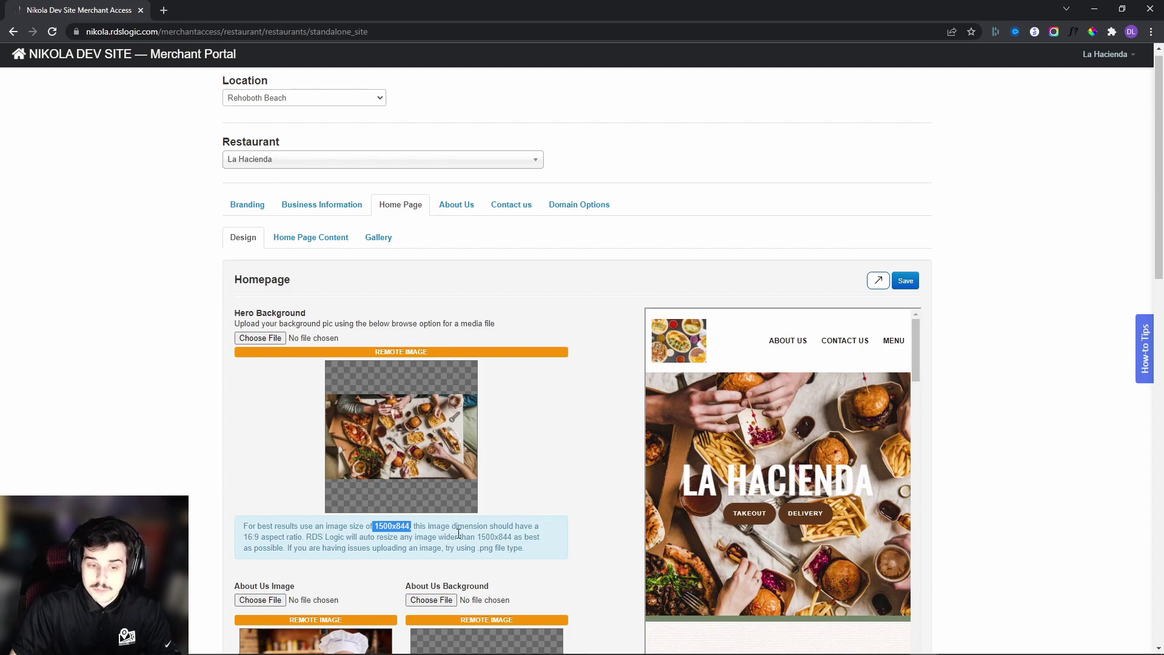
click(355, 527)
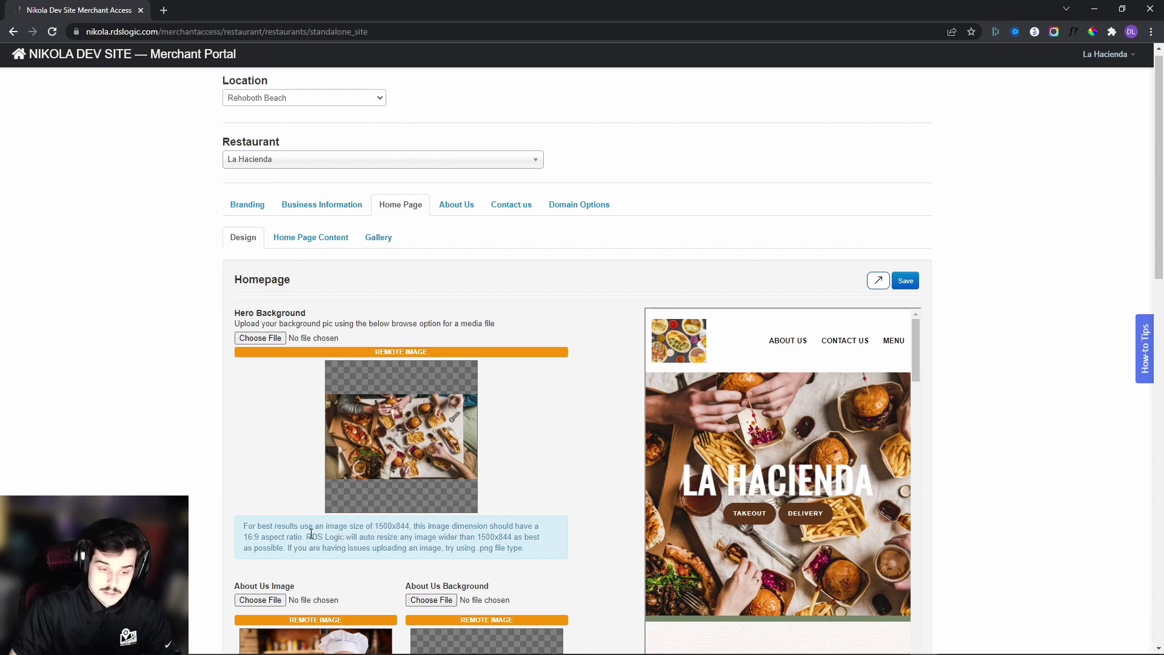
drag(307, 536, 525, 548)
click(537, 534)
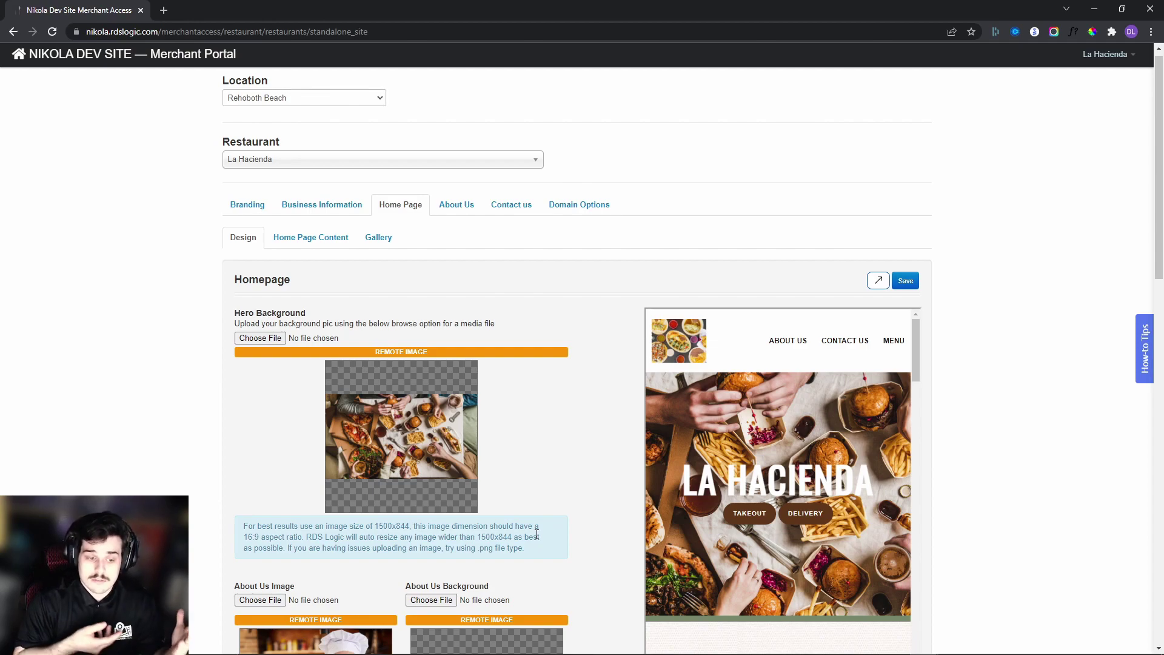
drag(376, 526, 411, 529)
click(411, 528)
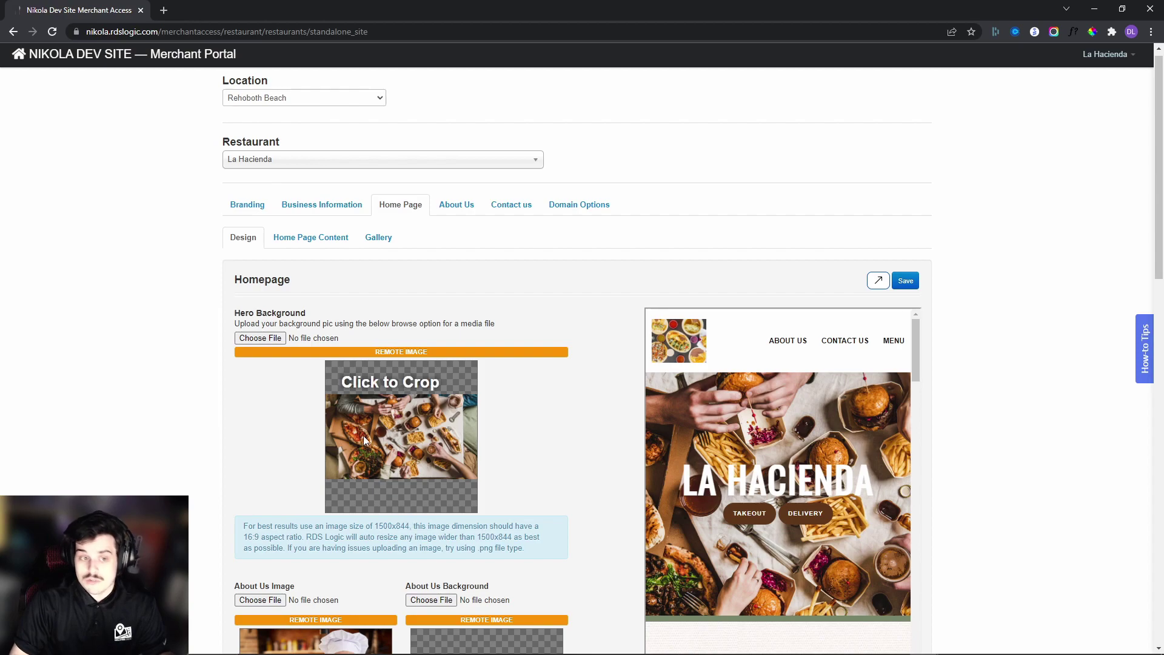
Review the Domain Options hosting settings and the background image settings of the Contact Us page.
click(459, 205)
click(506, 207)
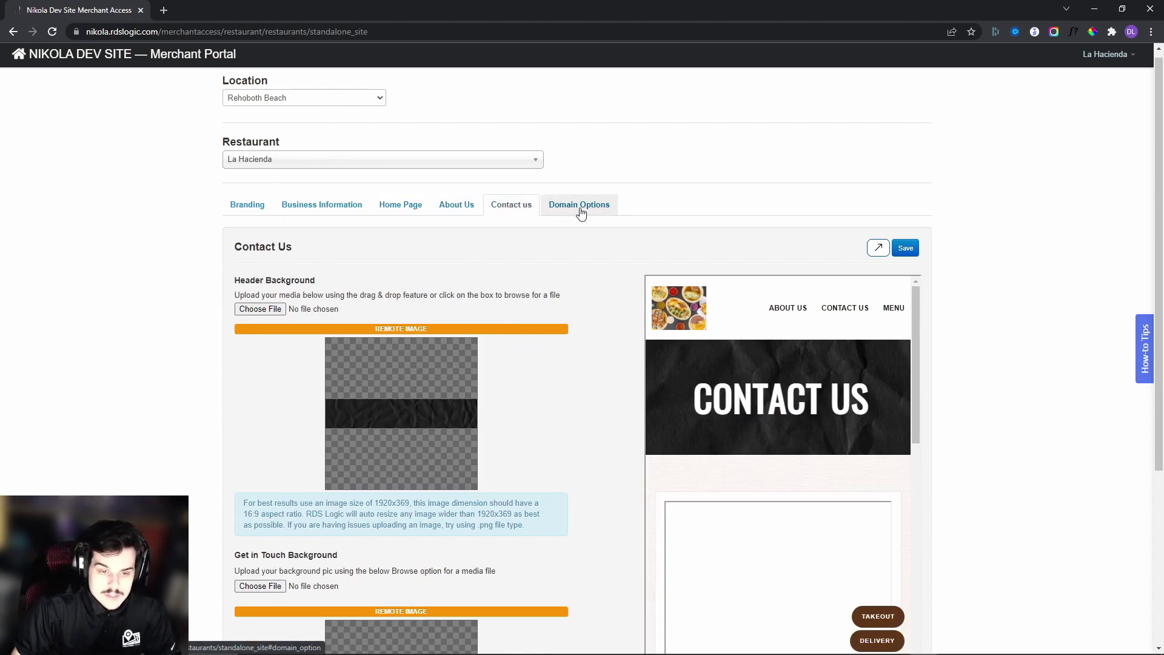
click(580, 212)
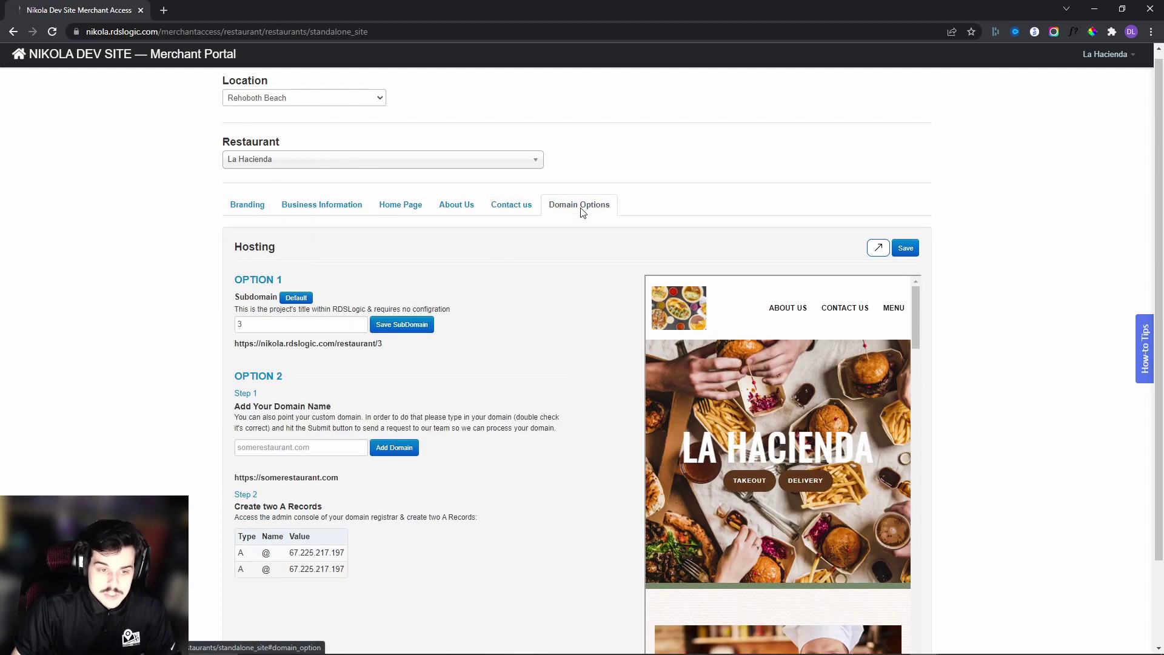
click(516, 204)
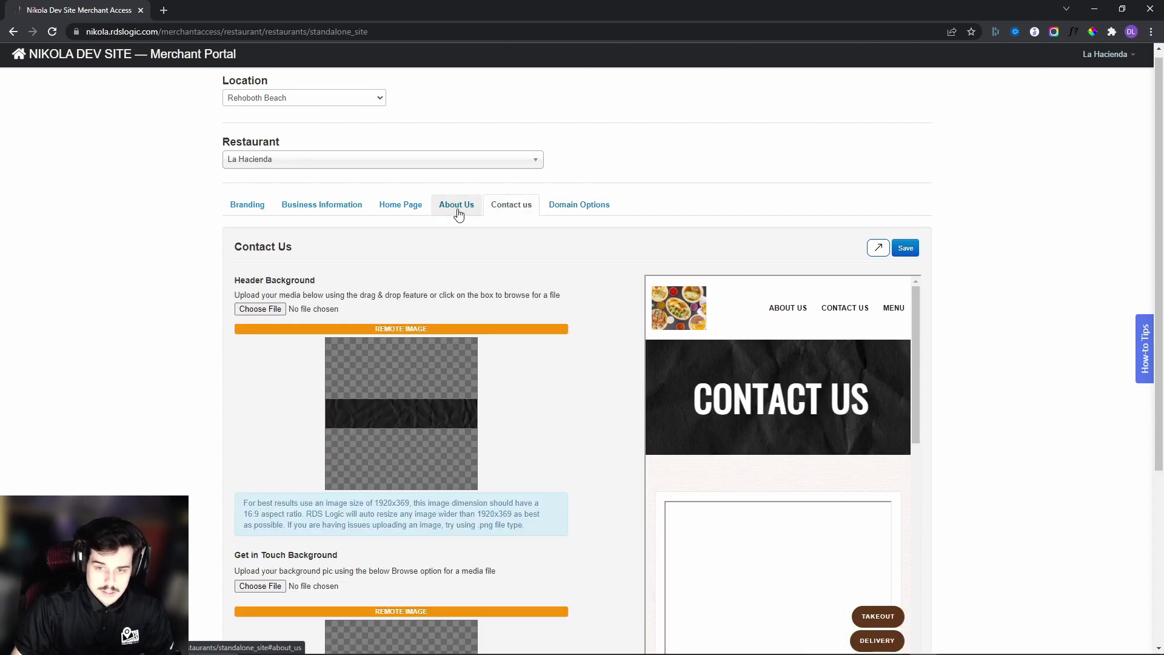
scroll(468, 300, down, 3)
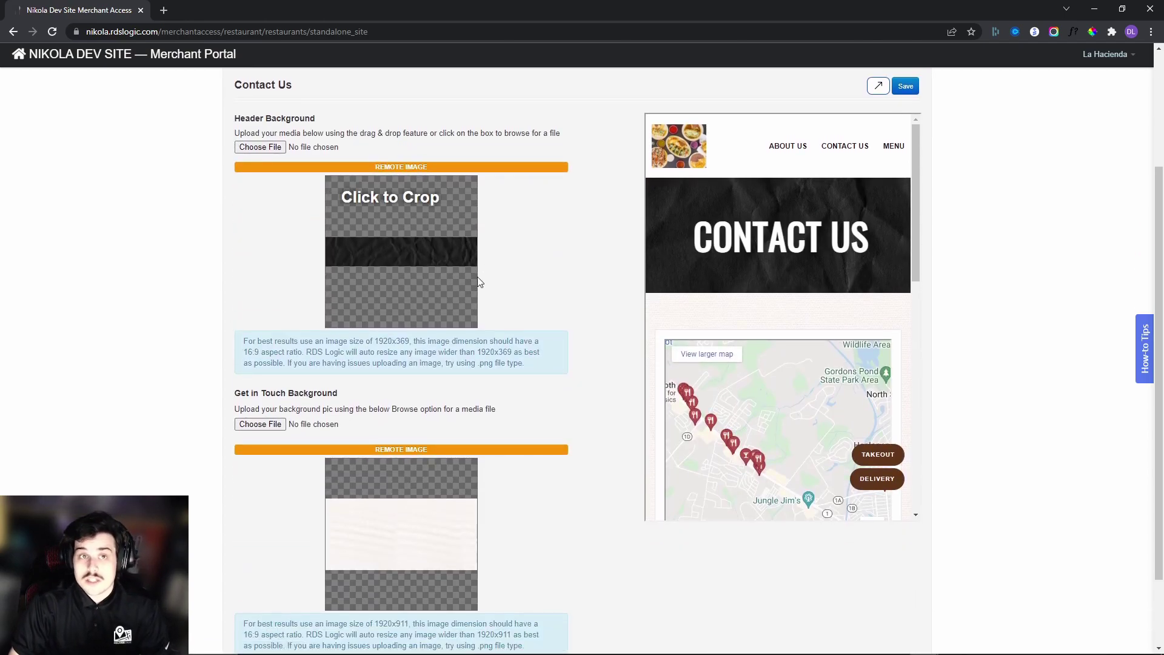
scroll(478, 276, up, 3)
Review the portal's reports directory and the How-to Tips help list, ending back at the portal home page.
click(138, 52)
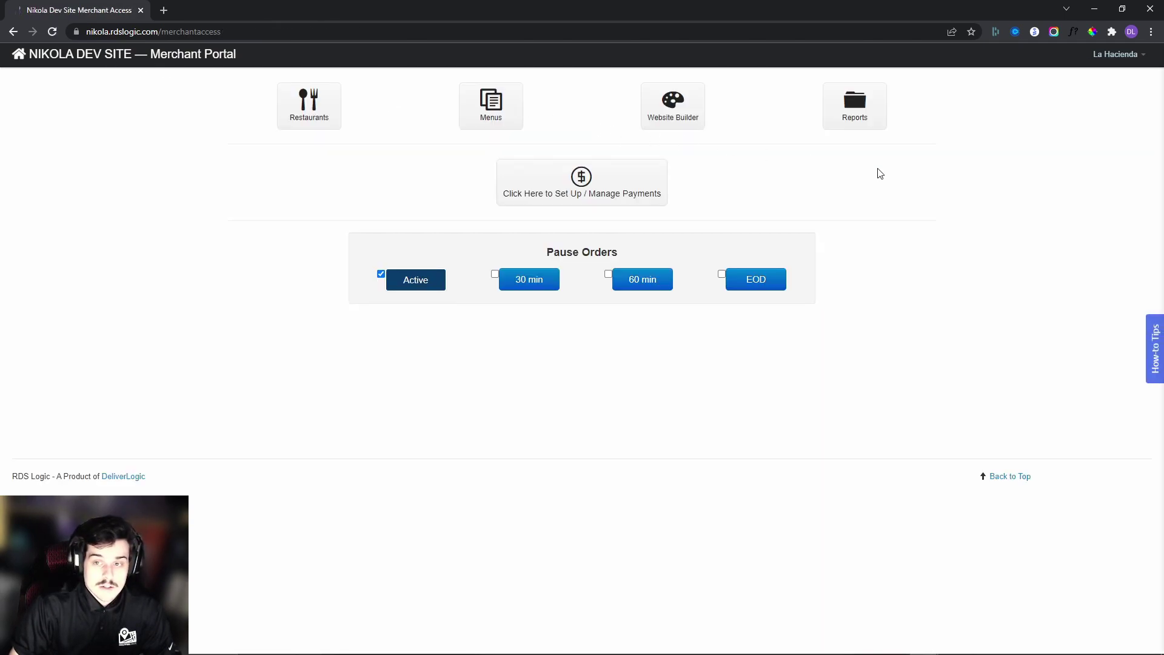
click(866, 106)
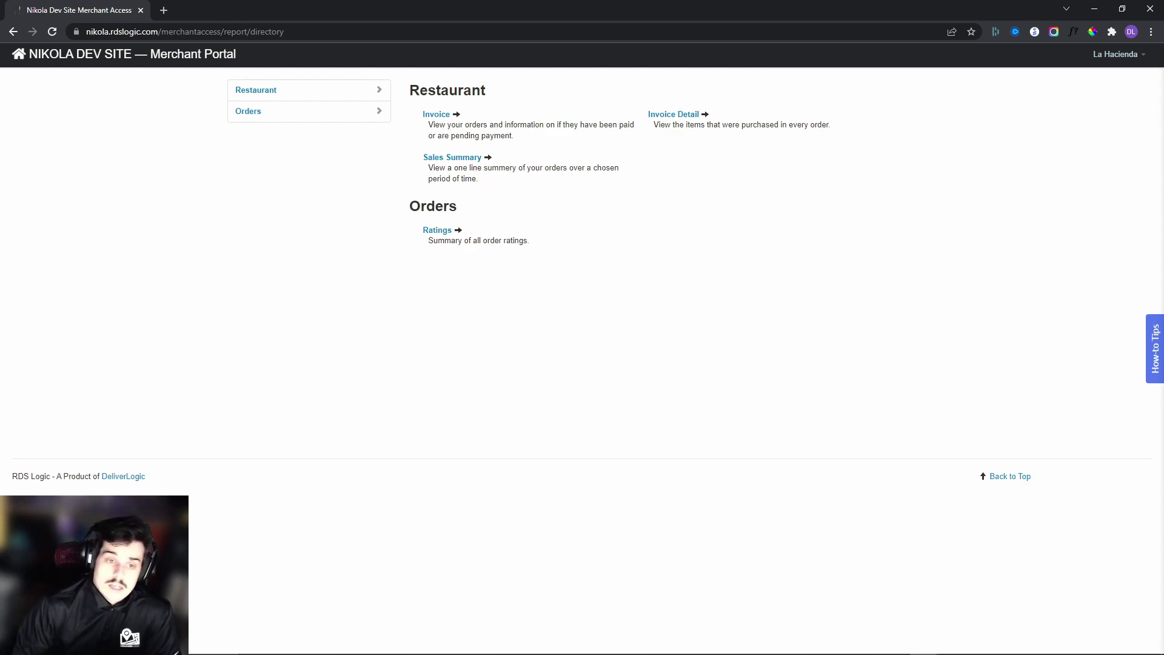
click(1153, 347)
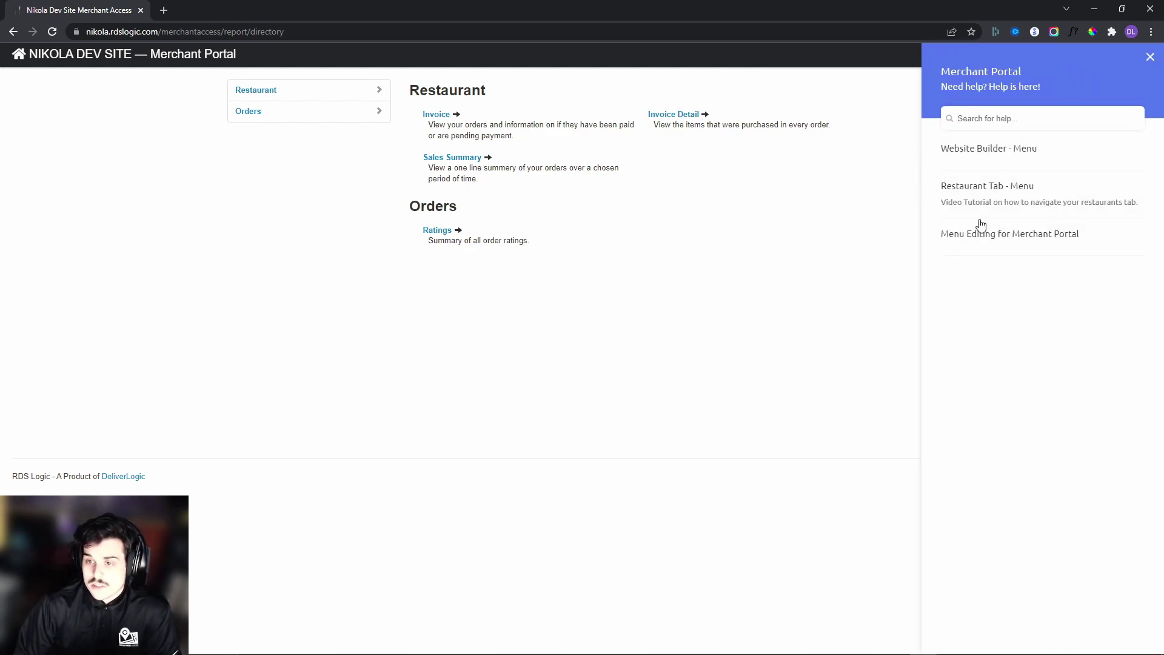
click(1150, 56)
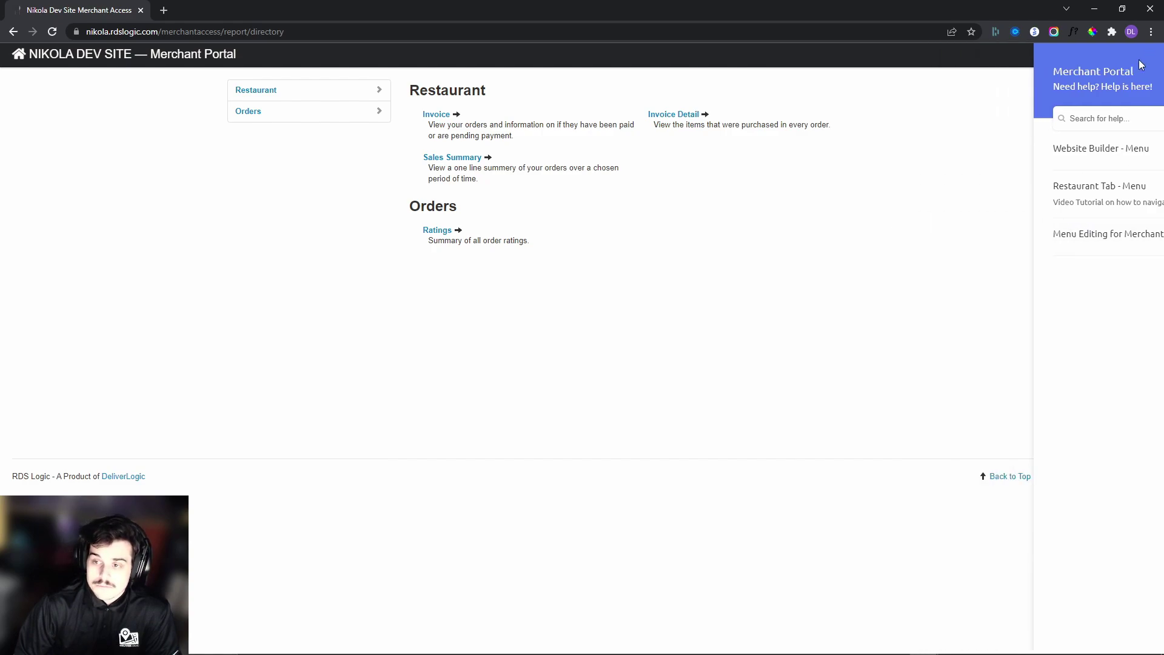
click(154, 55)
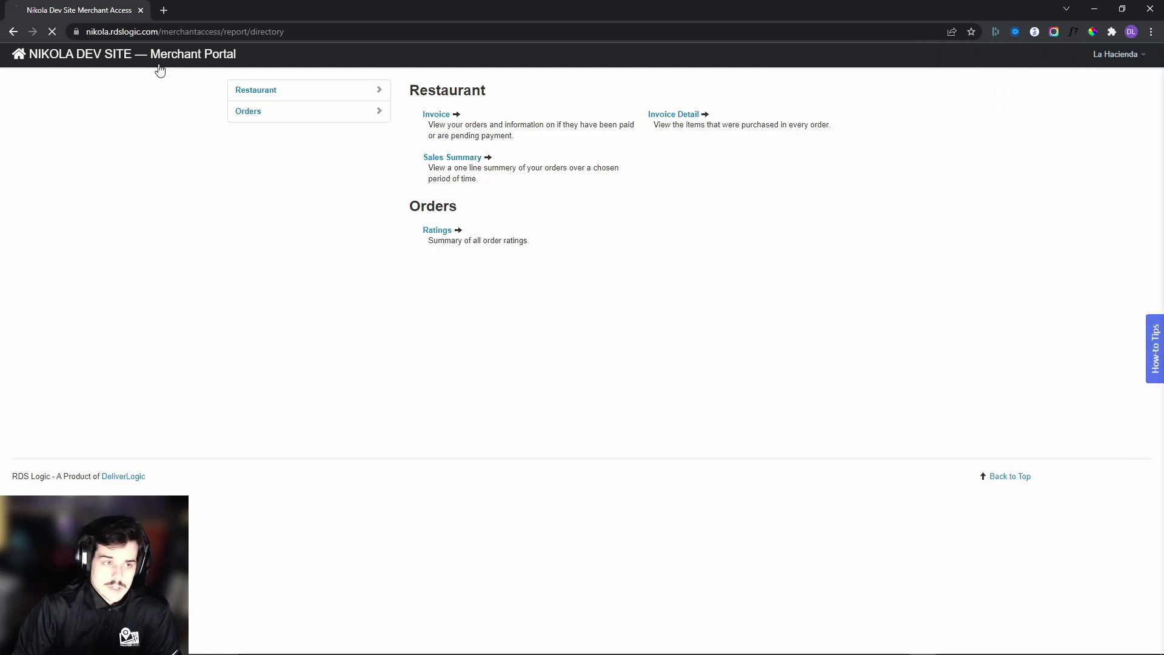